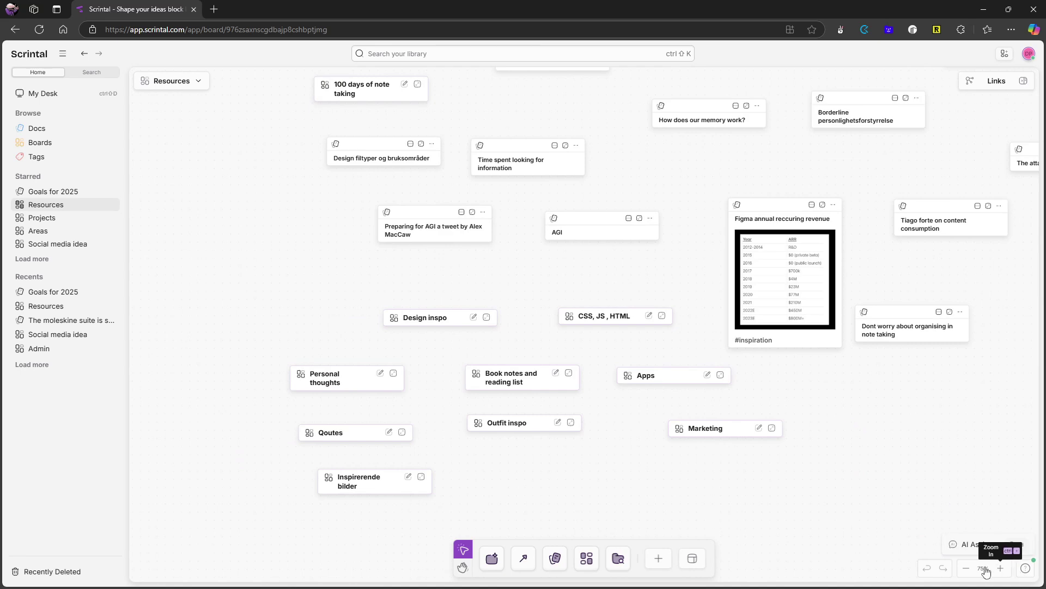
- Zoom the Resources board out to 50% and pan across its cards and sub-boards
{"action": "left_click", "coordinate": [969, 561]}
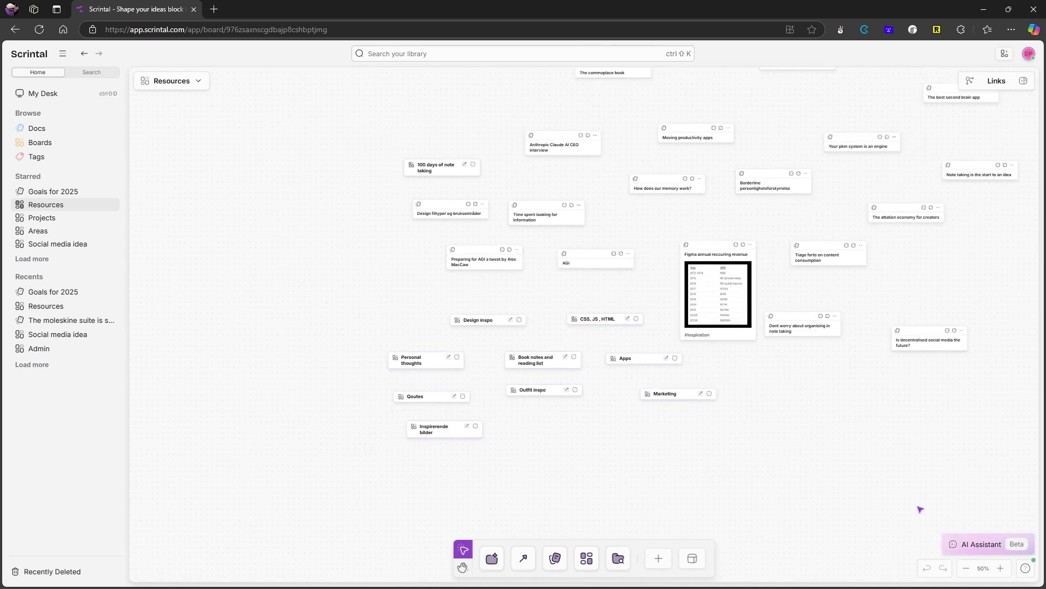
{"action": "scroll", "coordinate": [880, 469], "scroll_direction": "up", "scroll_amount": 2}
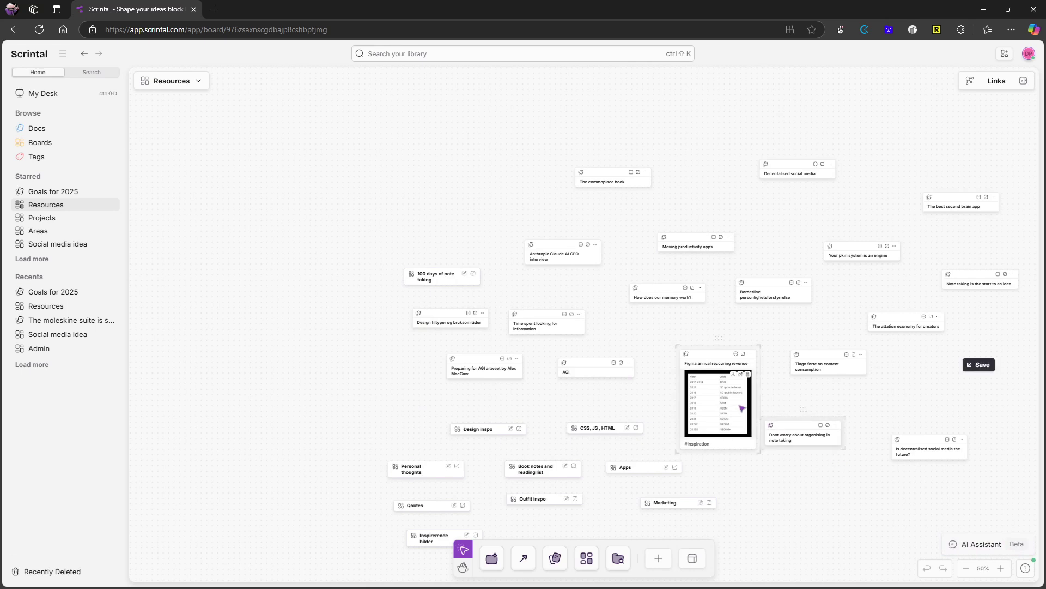
{"action": "scroll", "coordinate": [742, 408], "scroll_direction": "right", "scroll_amount": 2}
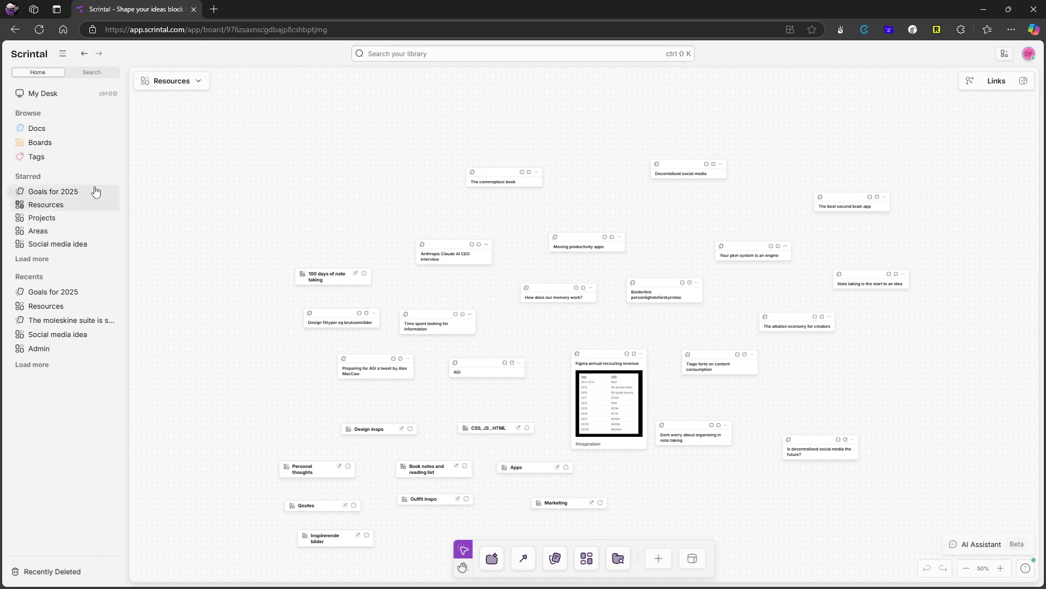
{"action": "scroll", "coordinate": [600, 256], "scroll_direction": "down", "scroll_amount": 2}
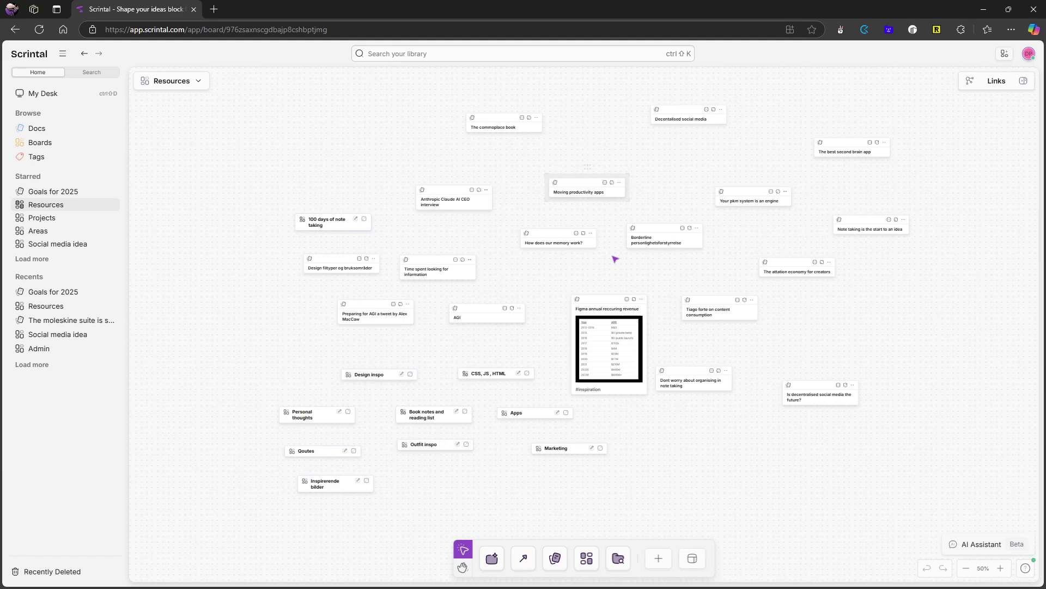
{"action": "scroll", "coordinate": [724, 256], "scroll_direction": "up", "scroll_amount": 1}
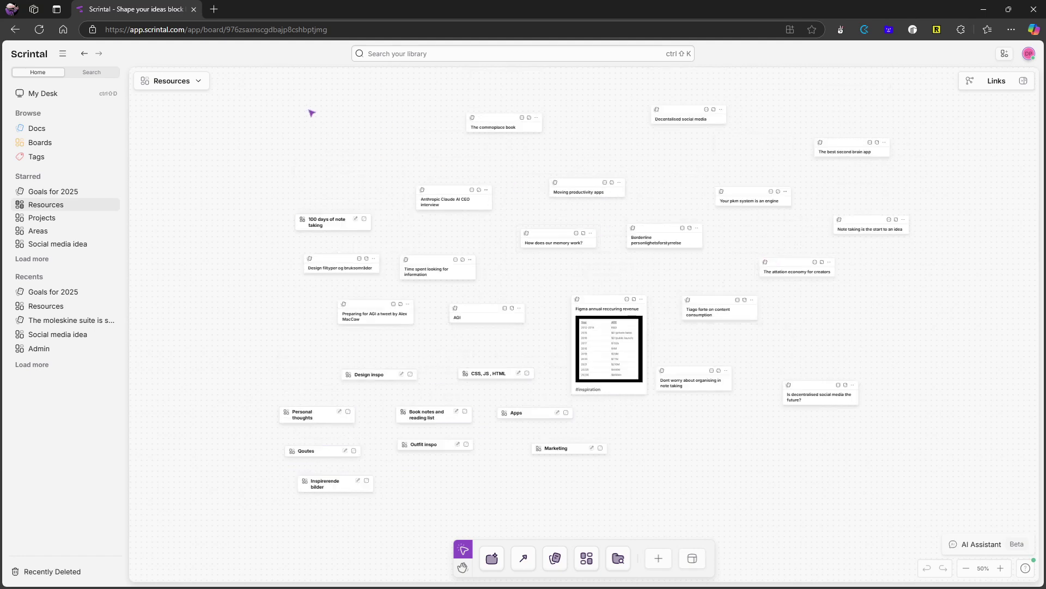
- Select The commonplace book card, clear the selection, and scroll the Resources canvas
{"action": "left_click", "coordinate": [503, 127]}
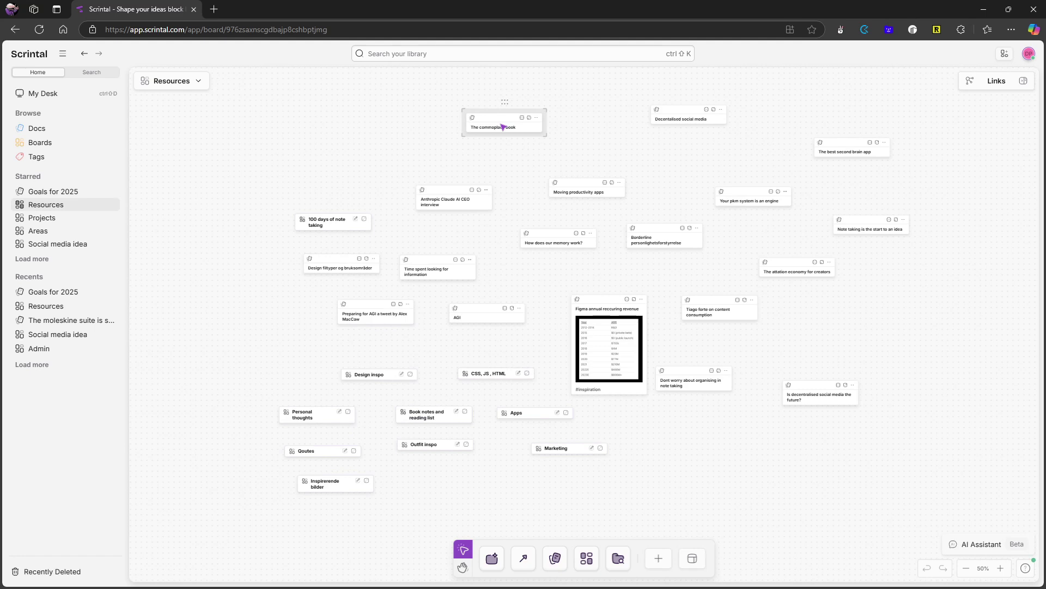
{"action": "left_click", "coordinate": [531, 88]}
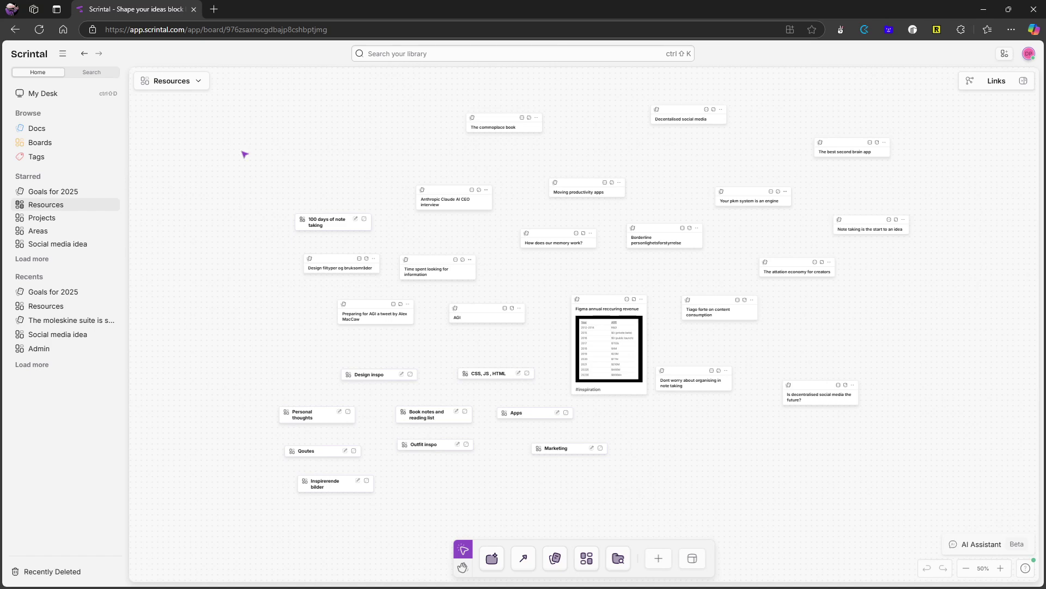
{"action": "scroll", "coordinate": [591, 294], "scroll_direction": "down", "scroll_amount": 2}
{"action": "scroll", "coordinate": [595, 299], "scroll_direction": "up", "scroll_amount": 2}
{"action": "scroll", "coordinate": [319, 218], "scroll_direction": "down", "scroll_amount": 1}
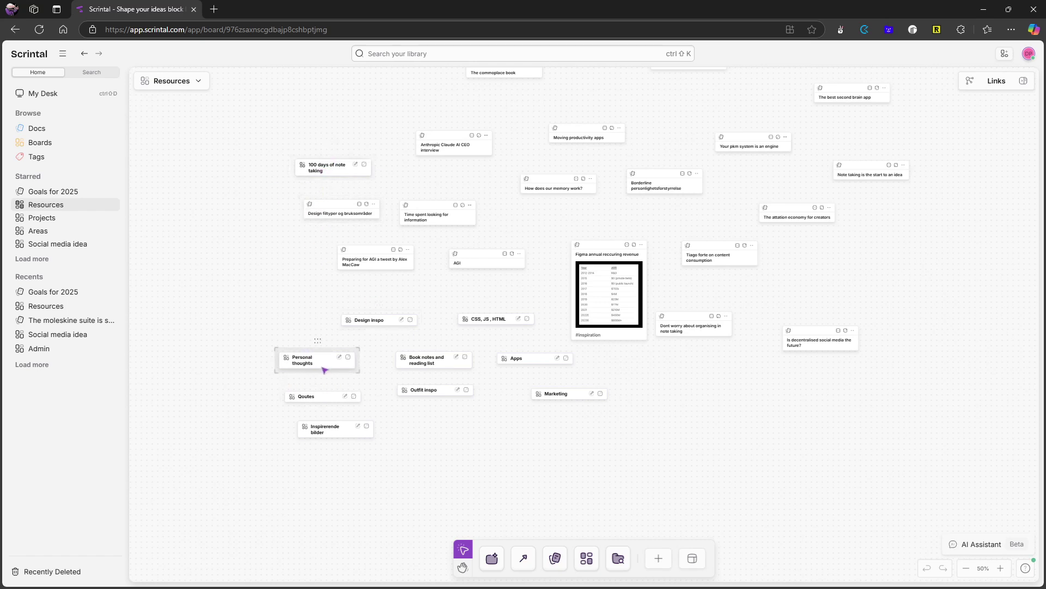
{"action": "left_click", "coordinate": [433, 360]}
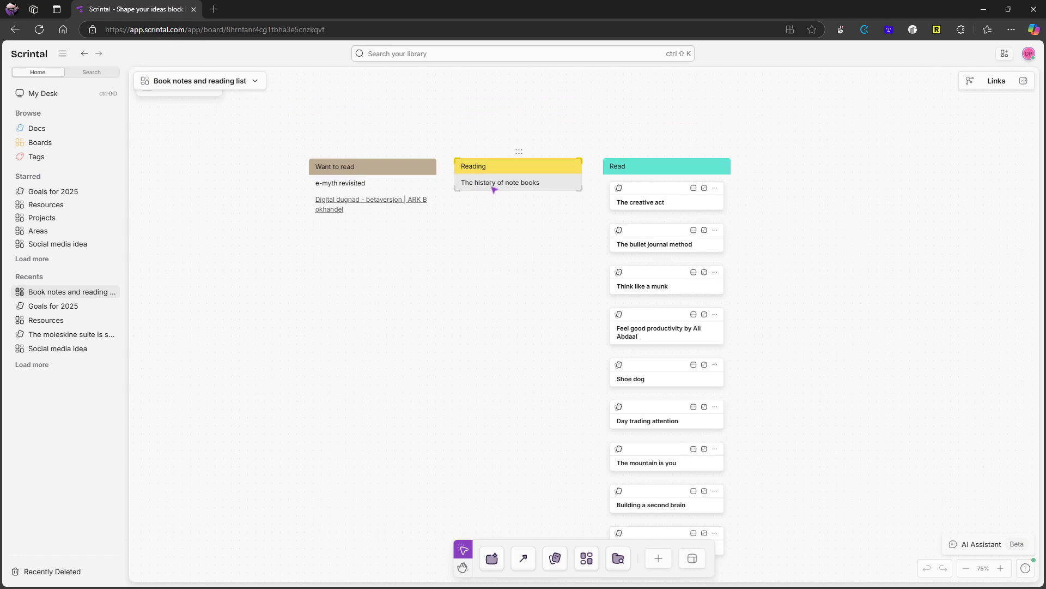
{"action": "scroll", "coordinate": [517, 189], "scroll_direction": "down", "scroll_amount": 2}
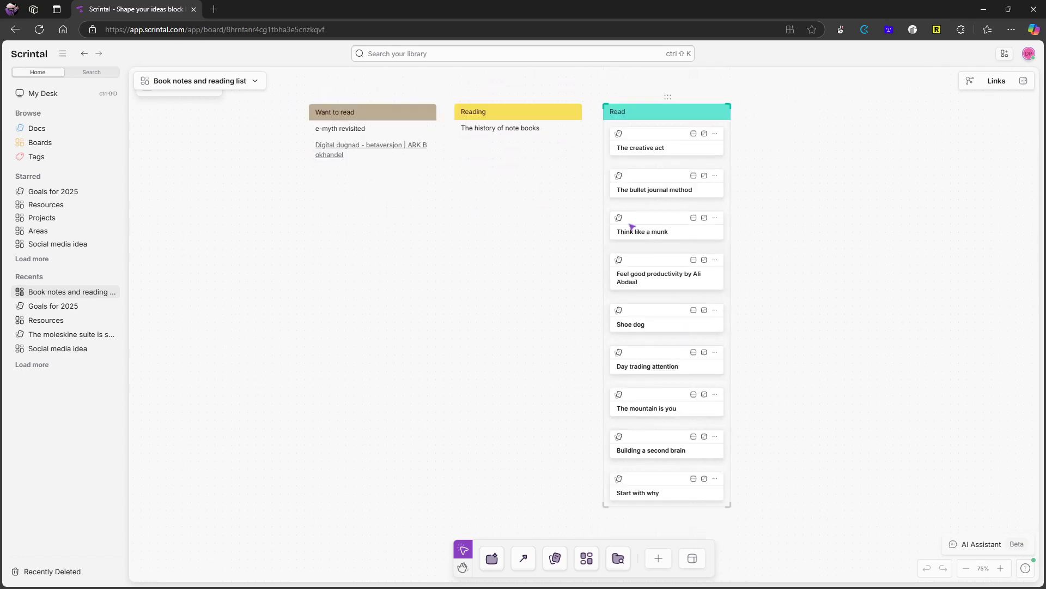
{"action": "triple_click", "coordinate": [334, 157]}
{"action": "left_click", "coordinate": [333, 158]}
{"action": "scroll", "coordinate": [334, 143], "scroll_direction": "up", "scroll_amount": 2}
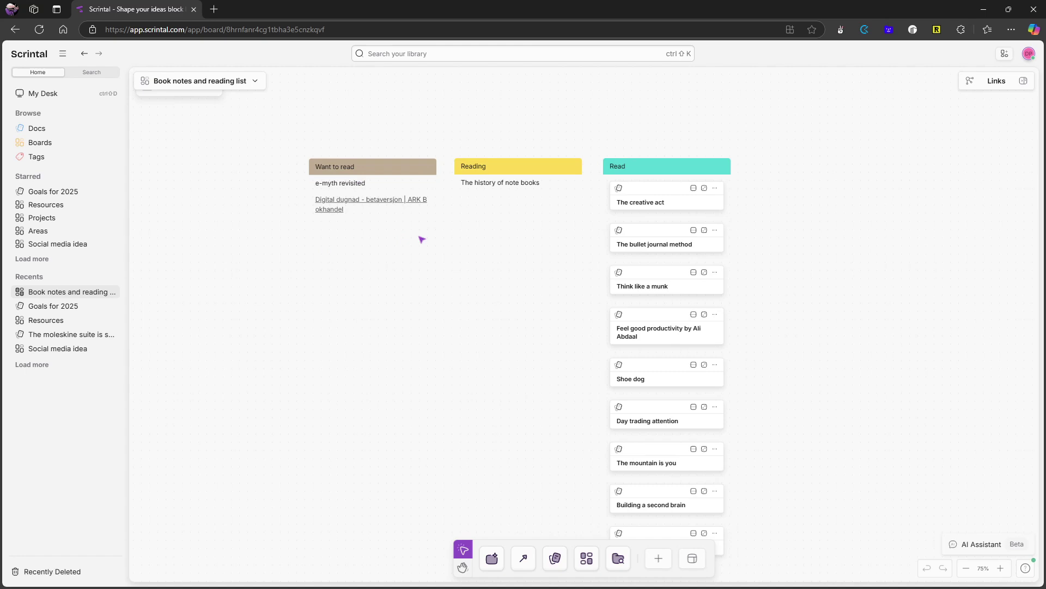
{"action": "key", "text": "alt+Left"}
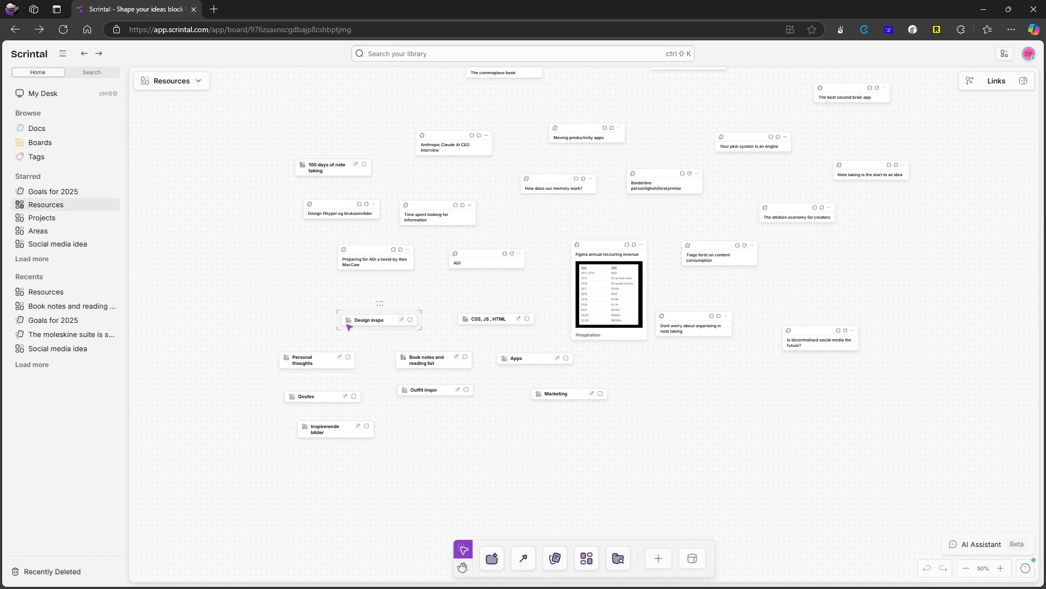
{"action": "left_click", "coordinate": [364, 321]}
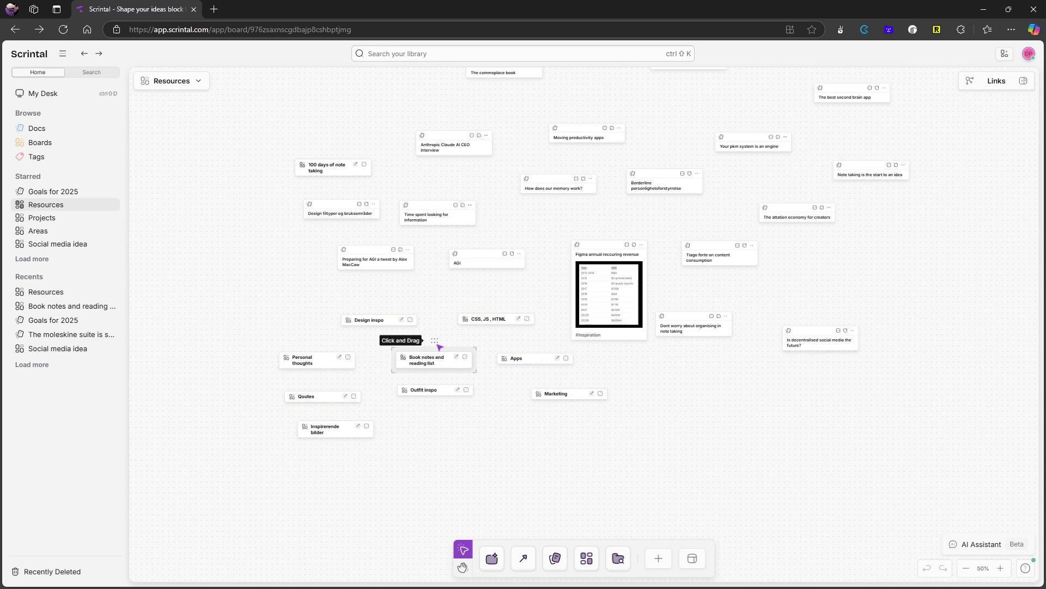
{"action": "scroll", "coordinate": [436, 344], "scroll_direction": "down", "scroll_amount": 1}
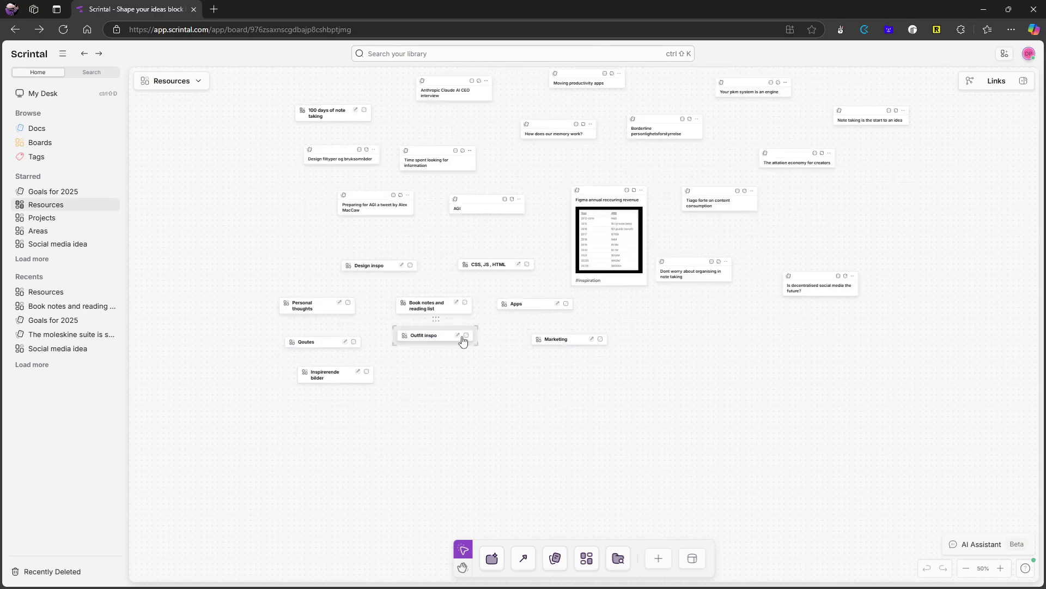
{"action": "double_click", "coordinate": [548, 341]}
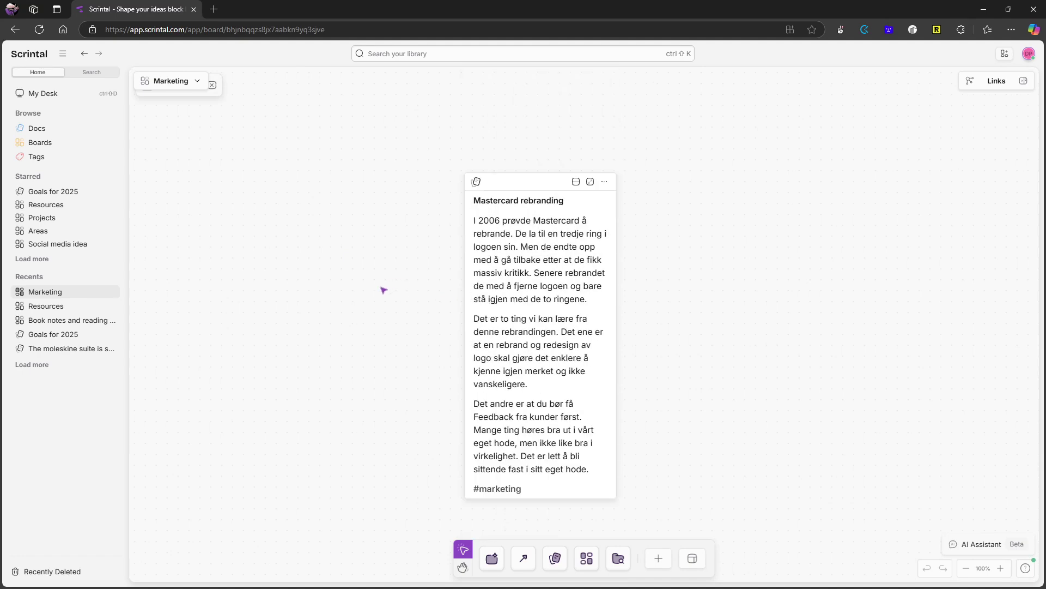
{"action": "key", "text": "alt+Left"}
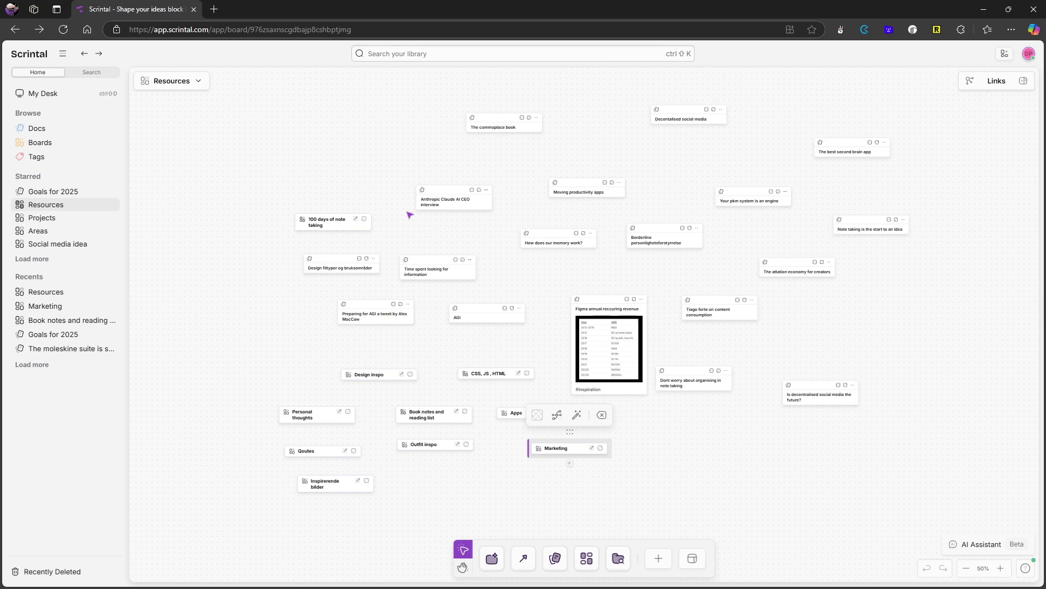
{"action": "scroll", "coordinate": [297, 393], "scroll_direction": "down", "scroll_amount": 2}
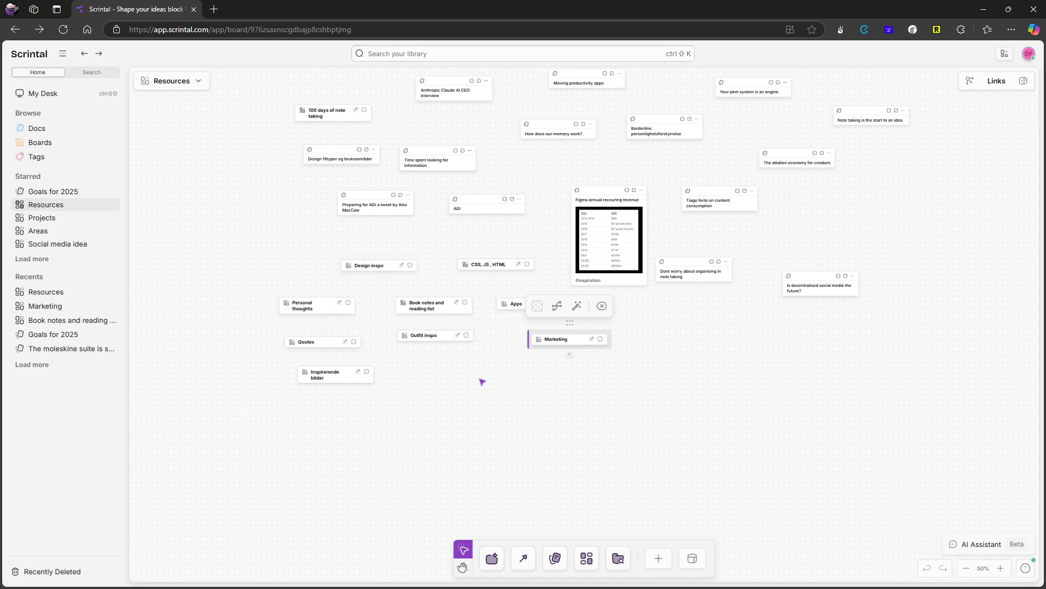
{"action": "double_click", "coordinate": [573, 399]}
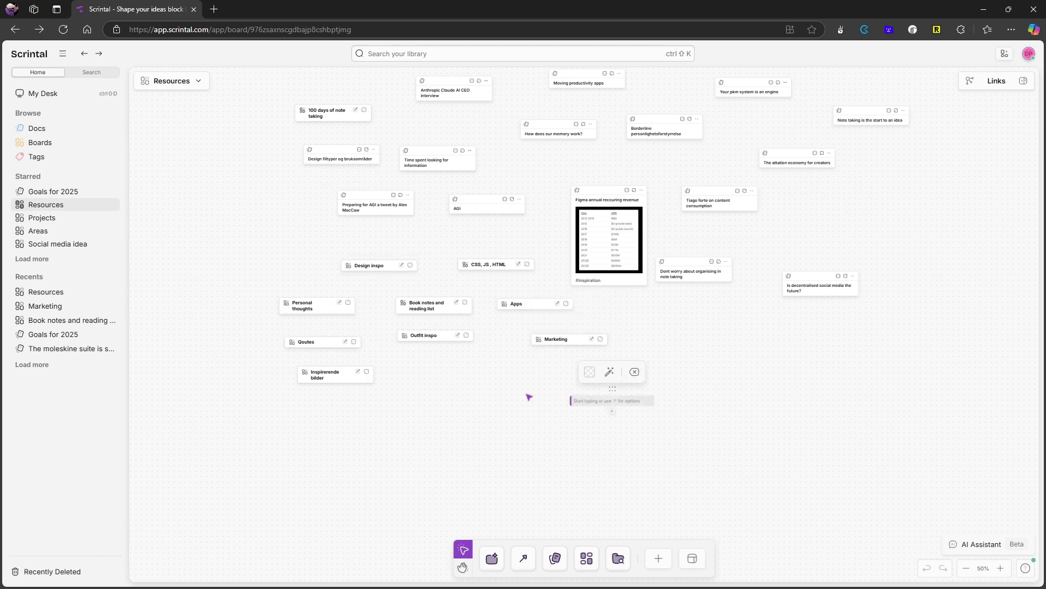
{"action": "left_click_drag", "start_coordinate": [541, 443], "coordinate": [609, 399]}
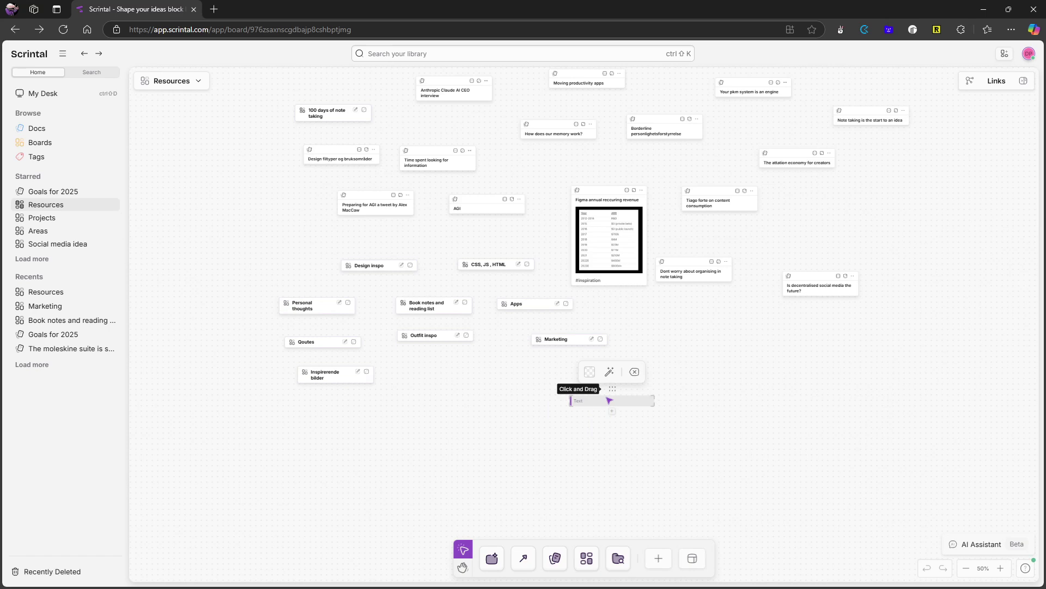
{"action": "key", "text": "Delete"}
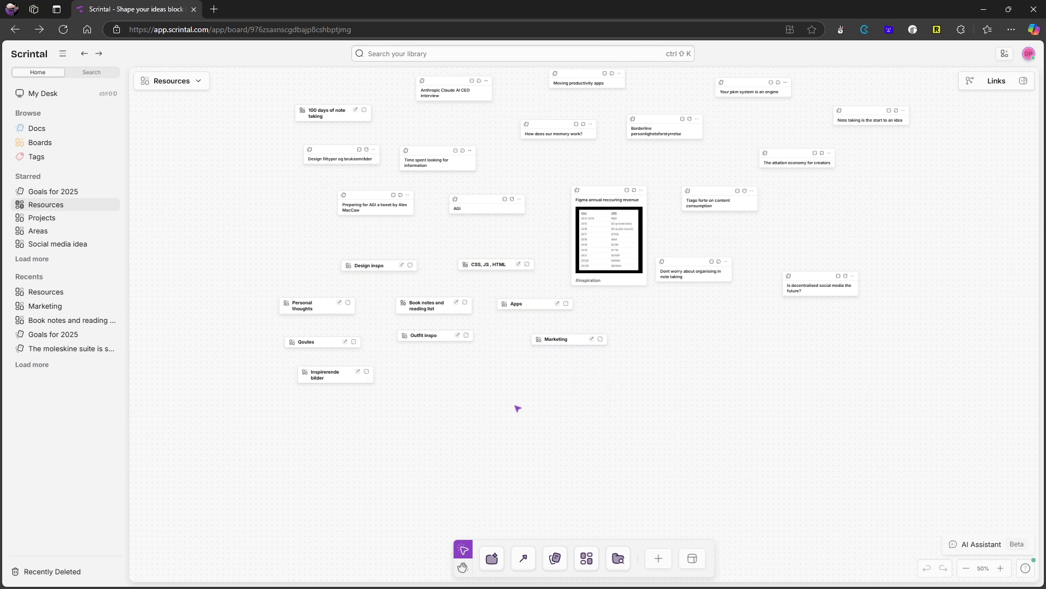
{"action": "left_click", "coordinate": [300, 345]}
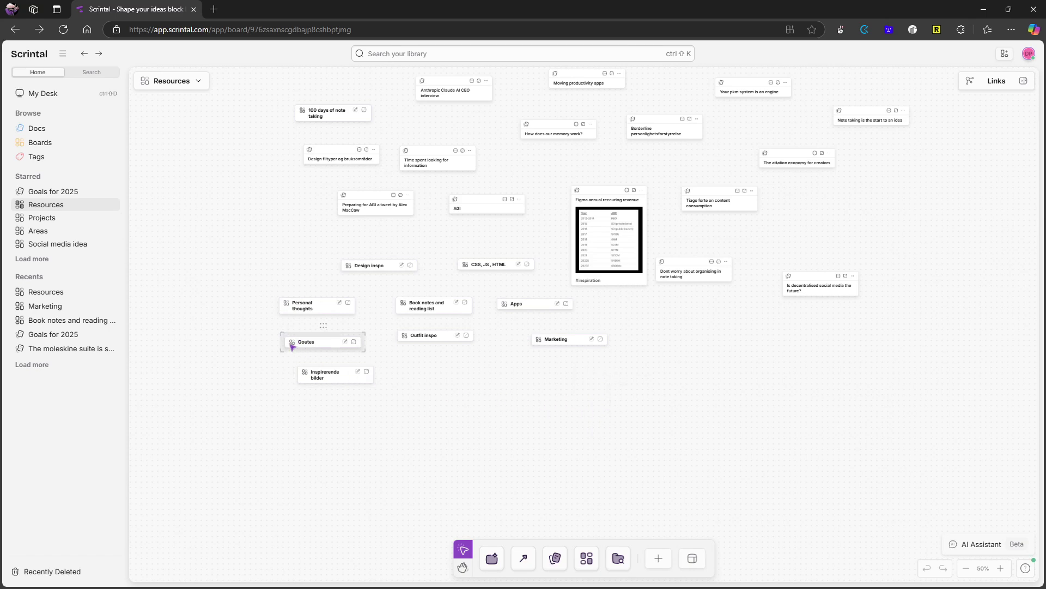
{"action": "double_click", "coordinate": [290, 348]}
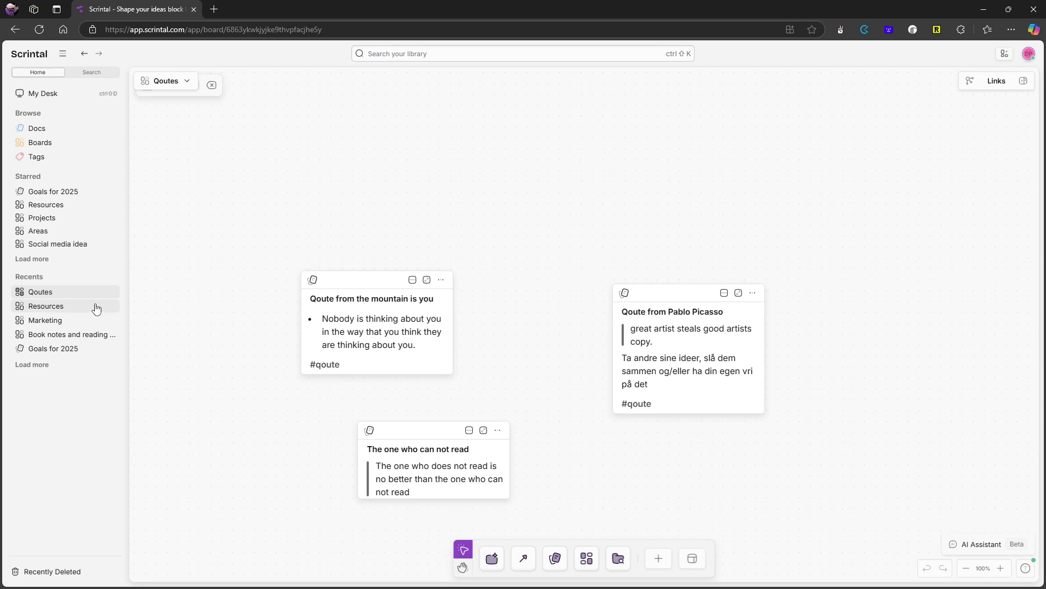
{"action": "left_click", "coordinate": [79, 312]}
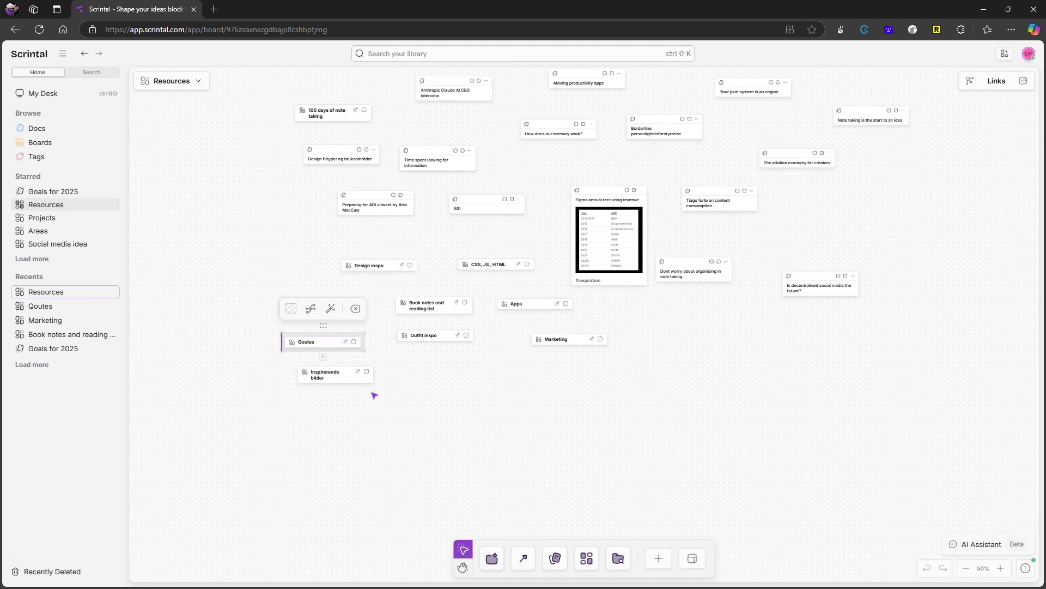
- Go to the starred Areas board and open the Pour media board inside it
{"action": "scroll", "coordinate": [731, 365], "scroll_direction": "up", "scroll_amount": 5}
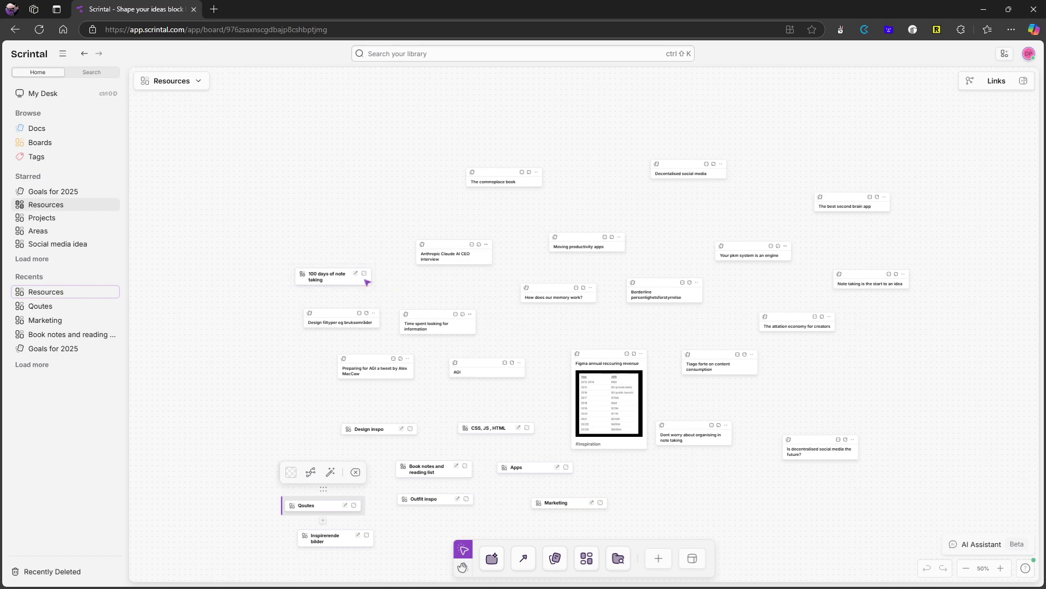
{"action": "left_click", "coordinate": [67, 231]}
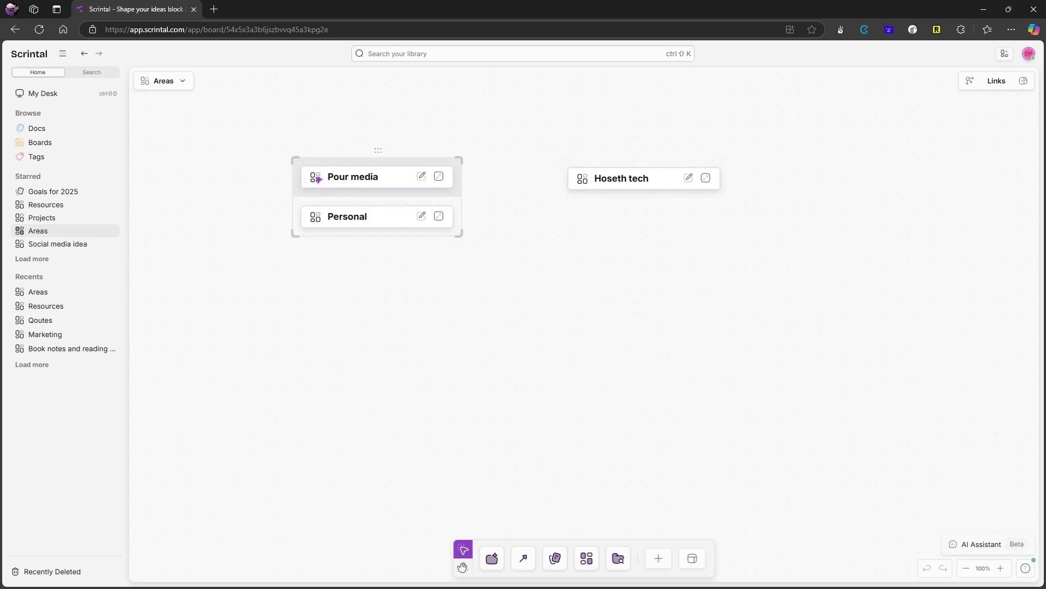
{"action": "left_click", "coordinate": [319, 179]}
{"action": "scroll", "coordinate": [577, 192], "scroll_direction": "up", "scroll_amount": 1}
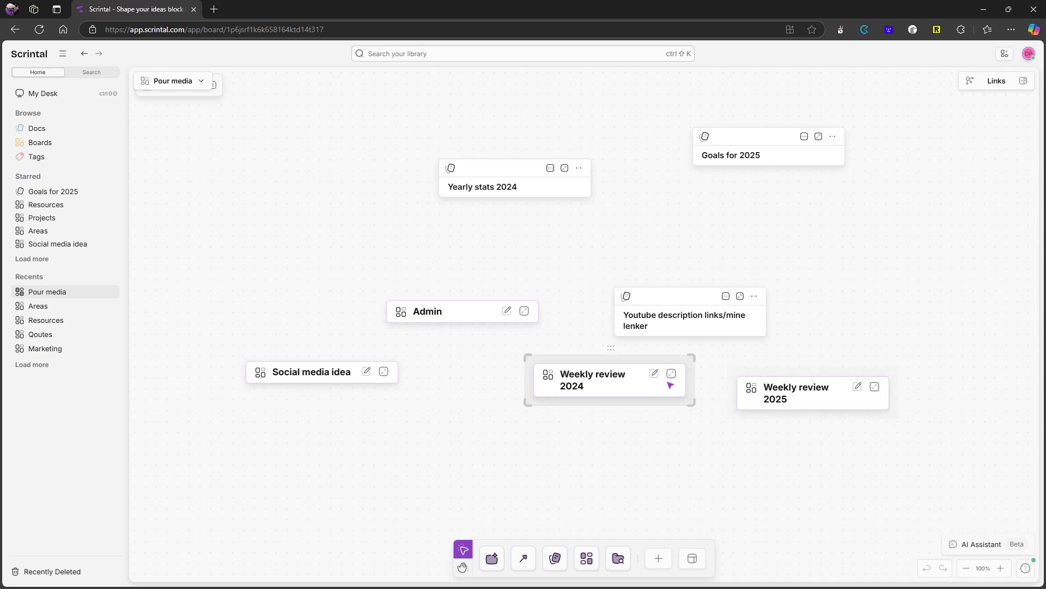
- Browse the follower stats on Weekly review 2024, then return to Pour media
{"action": "double_click", "coordinate": [585, 387]}
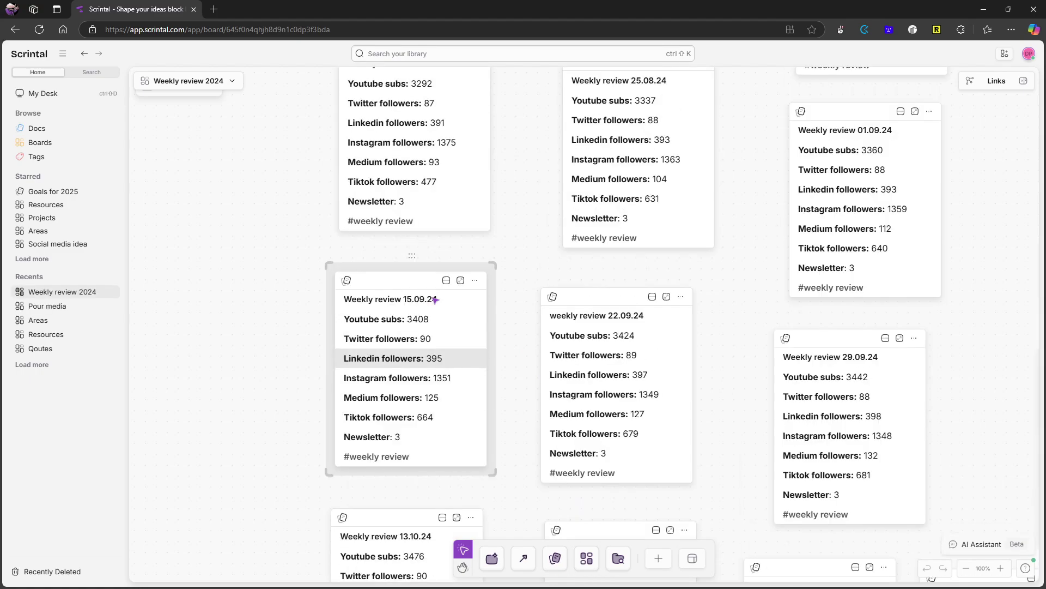
{"action": "scroll", "coordinate": [446, 317], "scroll_direction": "up", "scroll_amount": 9}
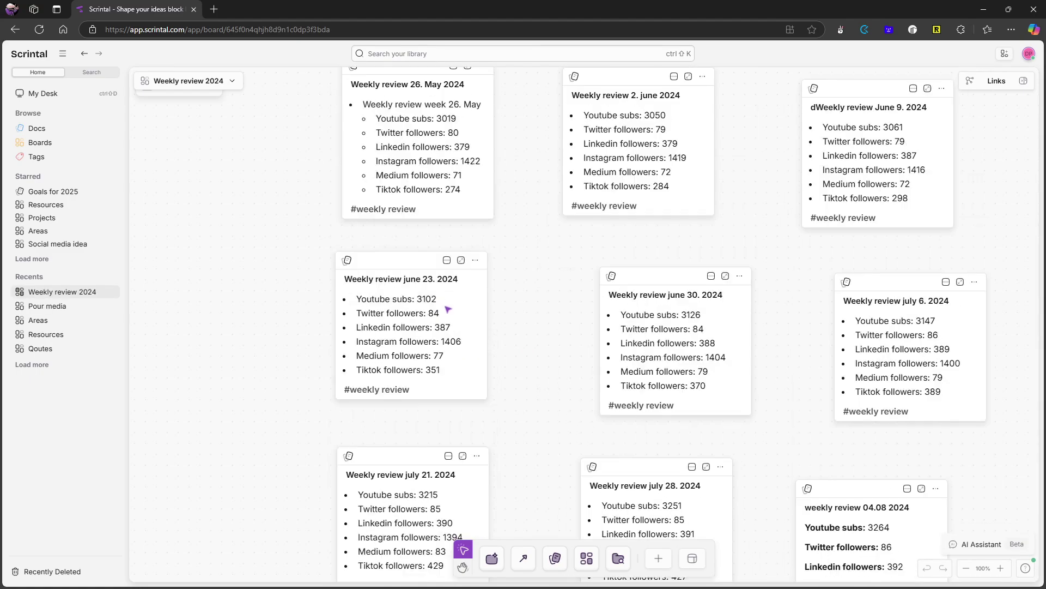
{"action": "scroll", "coordinate": [422, 293], "scroll_direction": "down", "scroll_amount": 10}
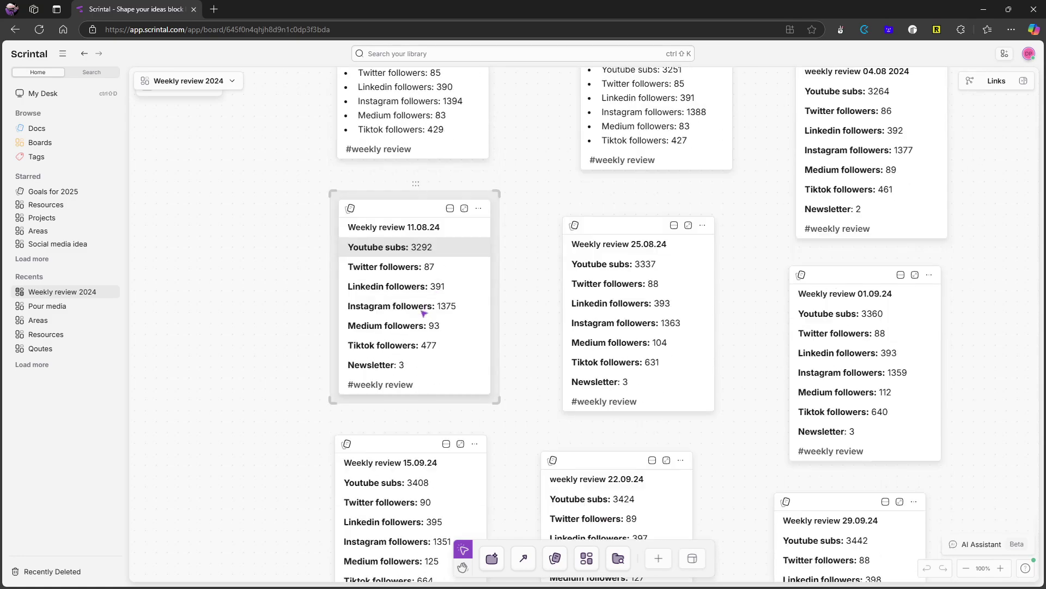
{"action": "scroll", "coordinate": [424, 327], "scroll_direction": "down", "scroll_amount": 12}
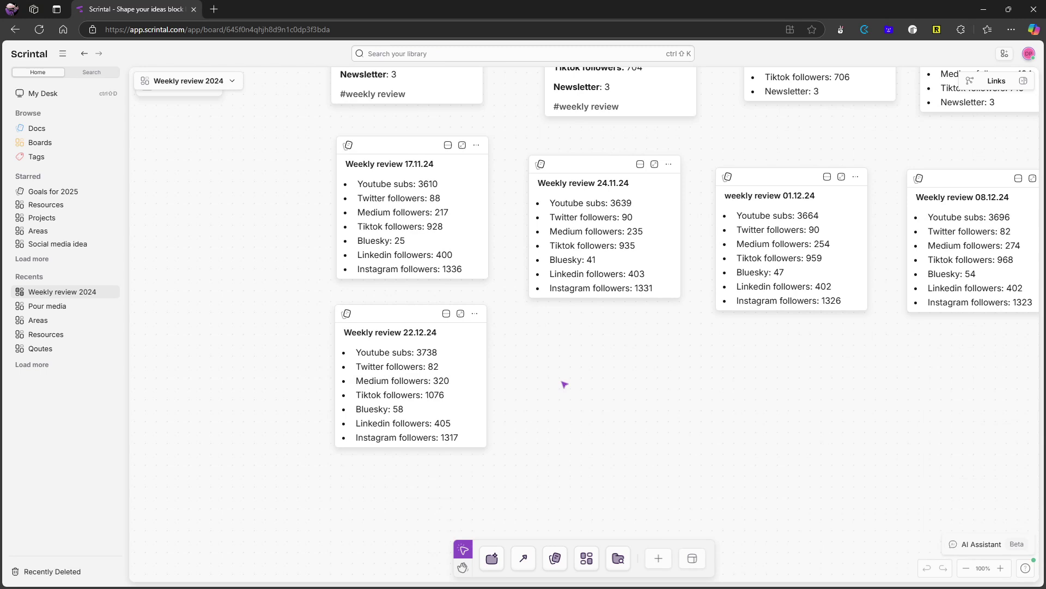
{"action": "key", "text": "alt+Left"}
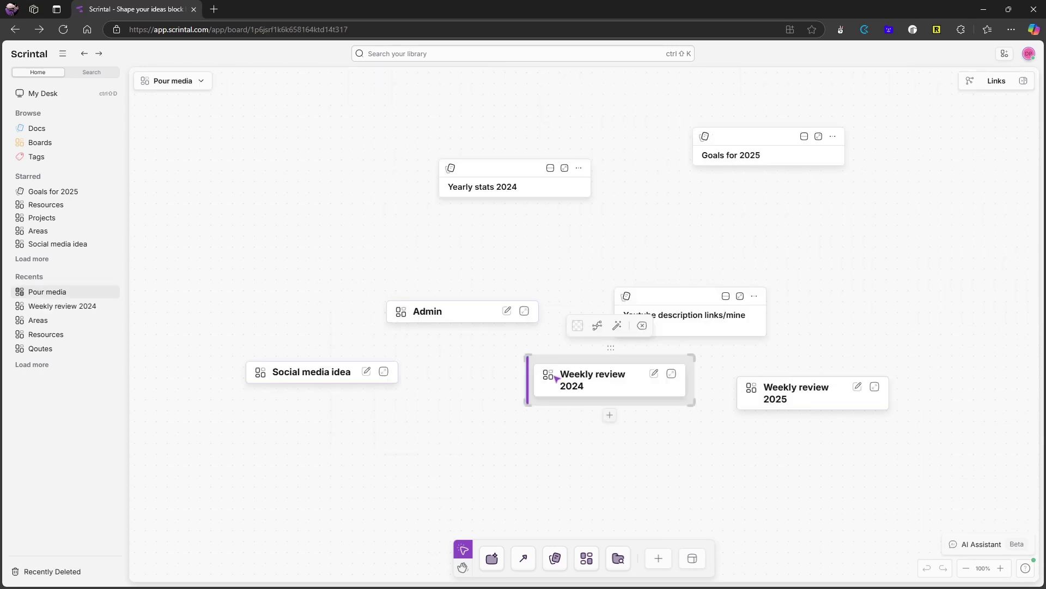
- Glance at the Weekly review 2025 board, then go to the Projects board
{"action": "left_click", "coordinate": [758, 395]}
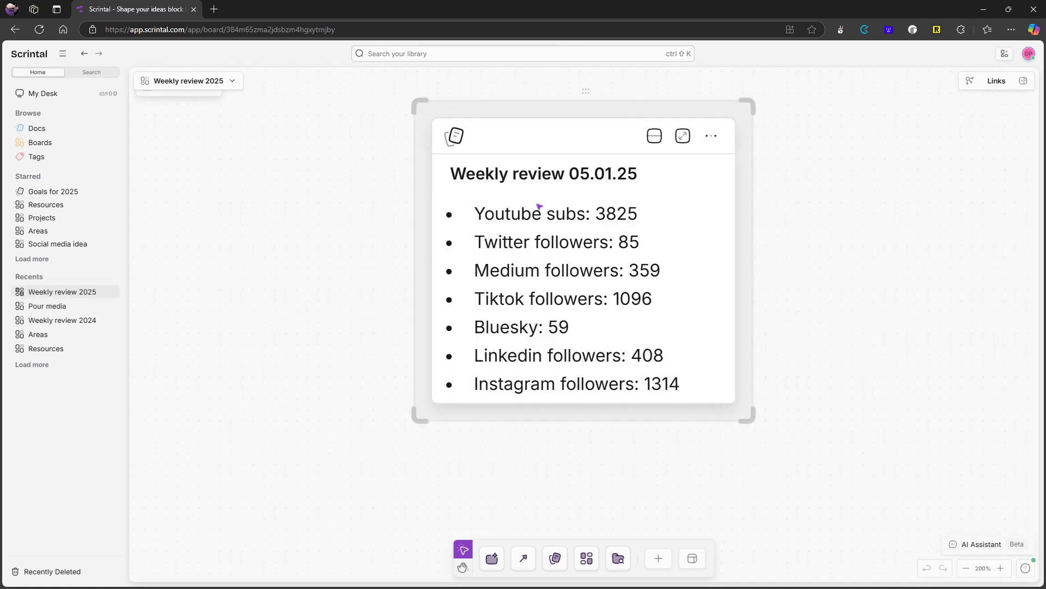
{"action": "key", "text": "alt+Left"}
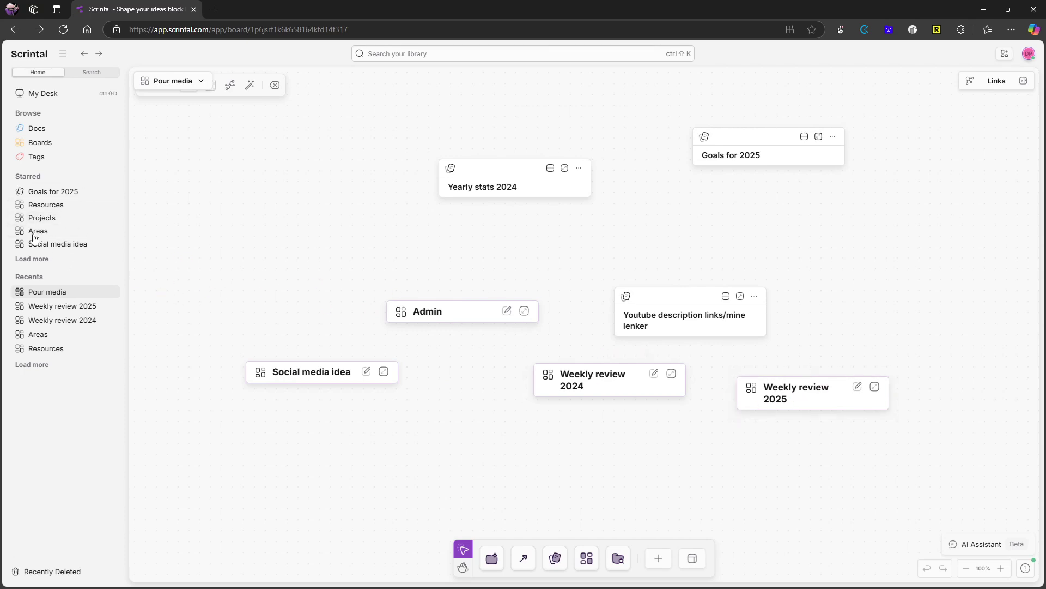
{"action": "left_click", "coordinate": [43, 217]}
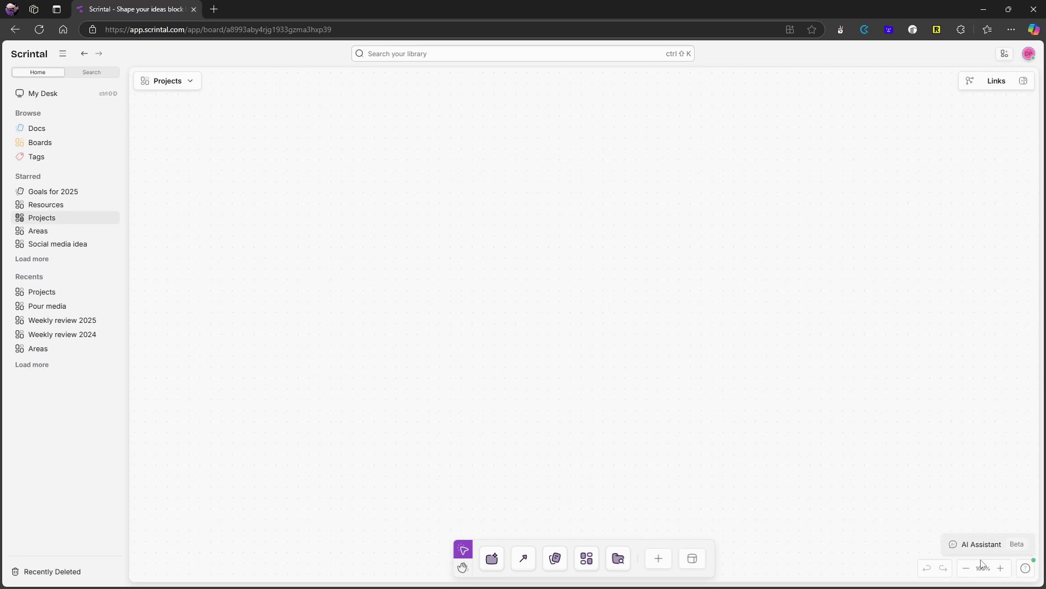
- Reset the zoom to reveal the Backlog, Doing and Finnished kanban, then zoom to 75%
{"action": "left_click", "coordinate": [966, 568]}
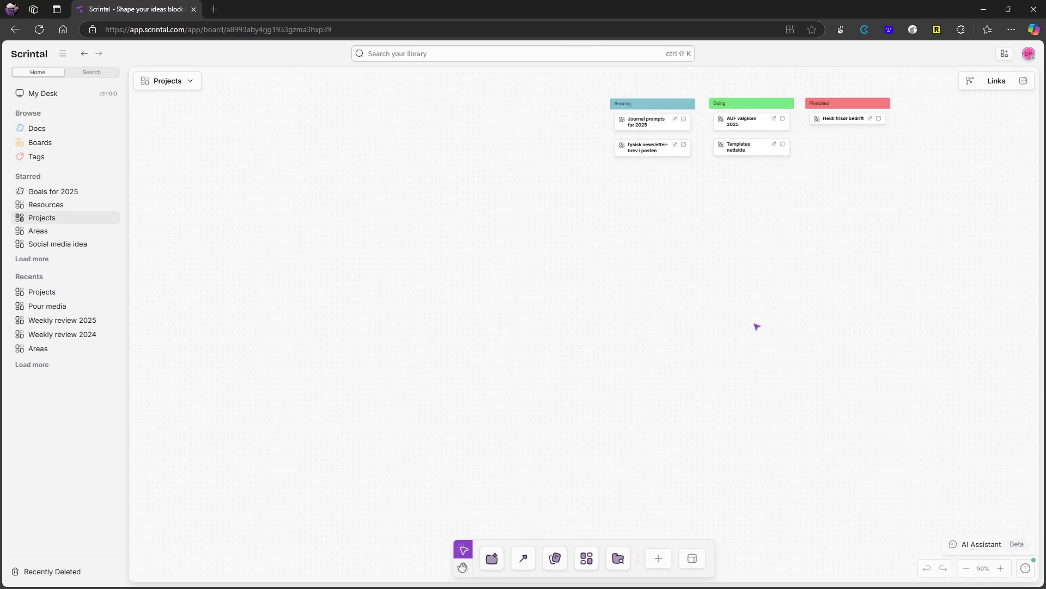
{"action": "scroll", "coordinate": [768, 330], "scroll_direction": "up", "scroll_amount": 2}
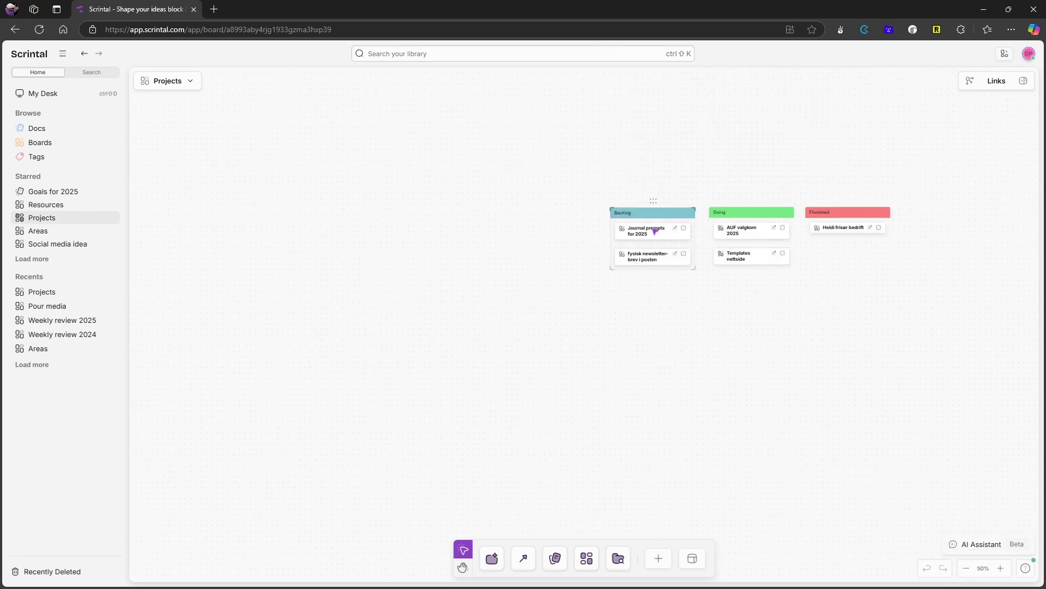
{"action": "left_click", "coordinate": [1001, 568]}
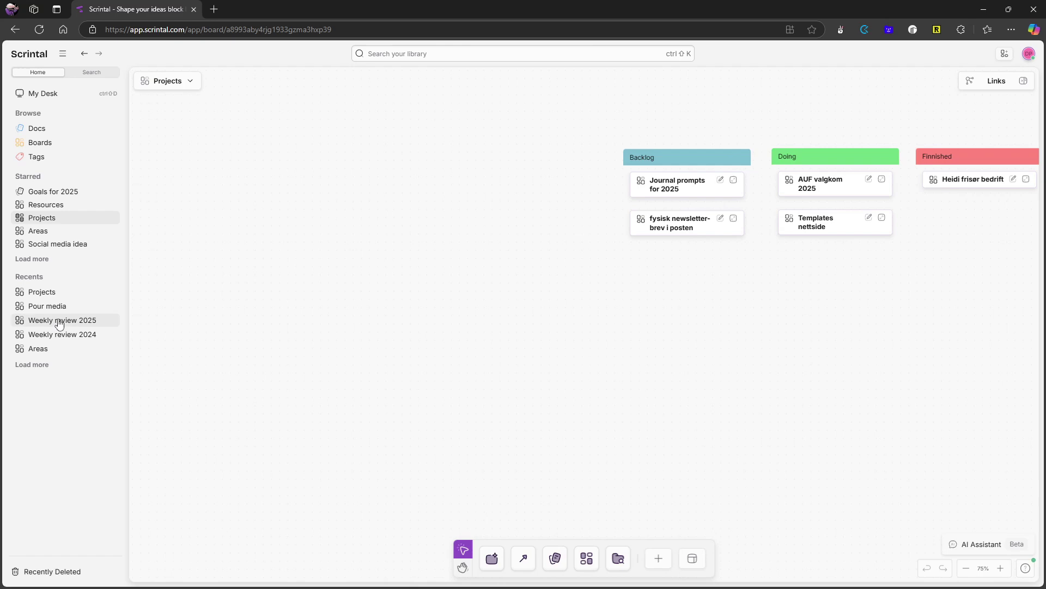
- Open the Social media idea board, close the blog post document, and pan across it
{"action": "left_click", "coordinate": [35, 244]}
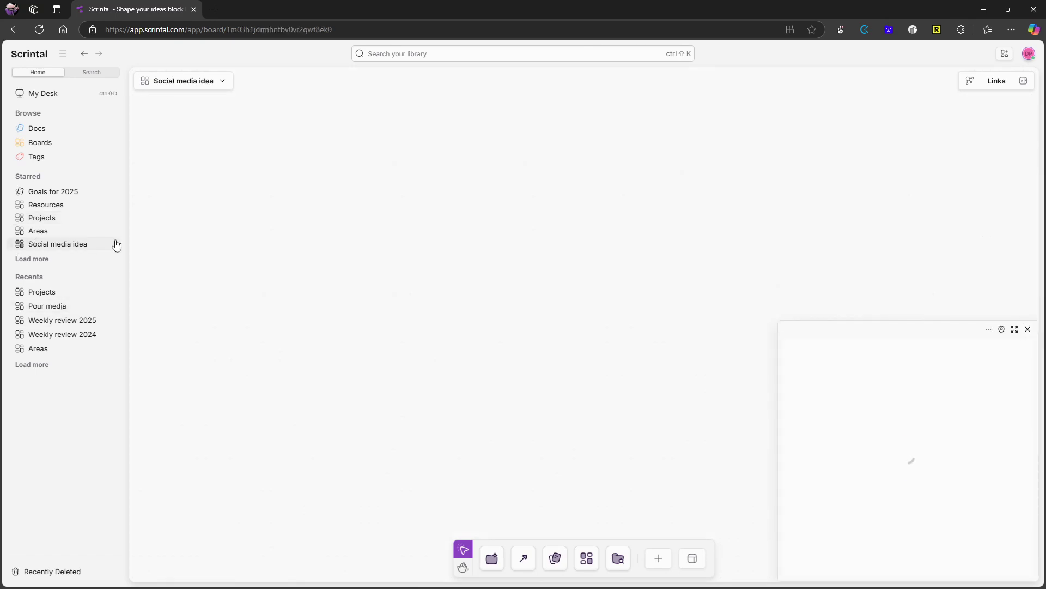
{"action": "left_click", "coordinate": [1028, 329]}
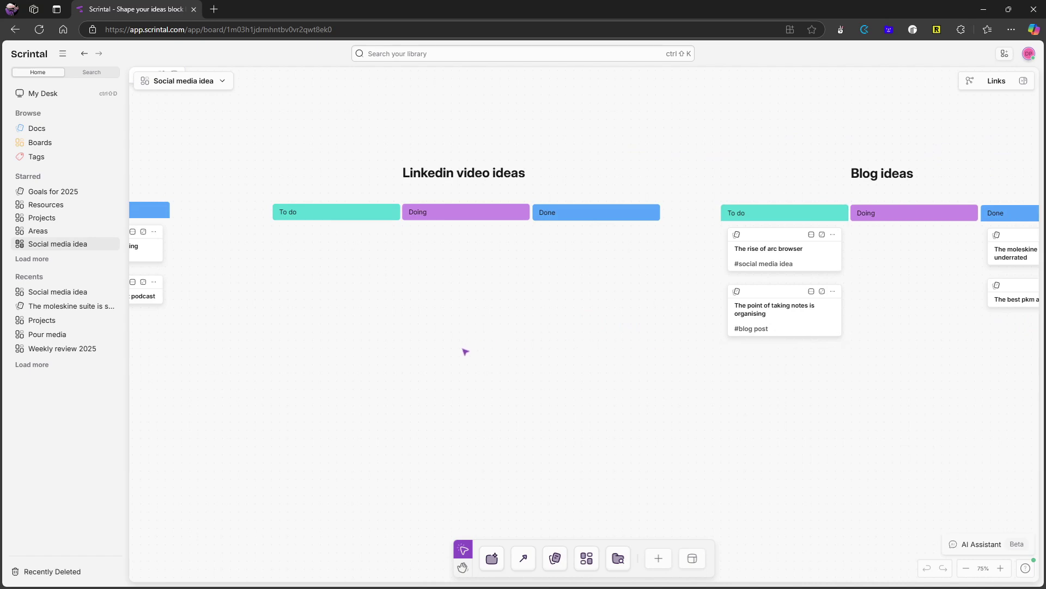
{"action": "scroll", "coordinate": [466, 351], "scroll_direction": "right", "scroll_amount": 2}
{"action": "scroll", "coordinate": [467, 355], "scroll_direction": "left", "scroll_amount": 4}
{"action": "scroll", "coordinate": [469, 369], "scroll_direction": "right", "scroll_amount": 4}
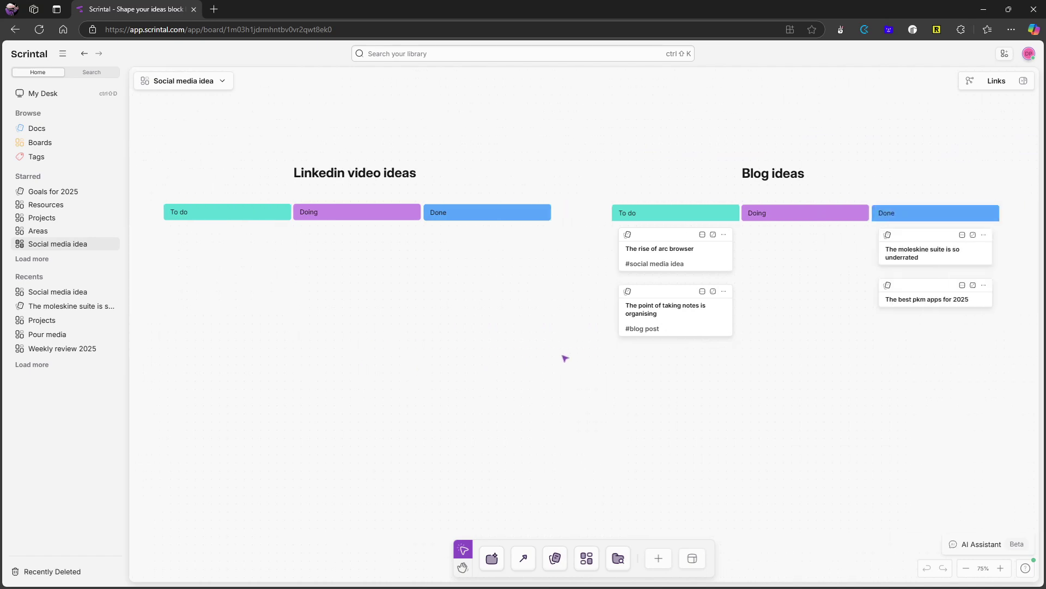
{"action": "scroll", "coordinate": [565, 358], "scroll_direction": "right", "scroll_amount": 4}
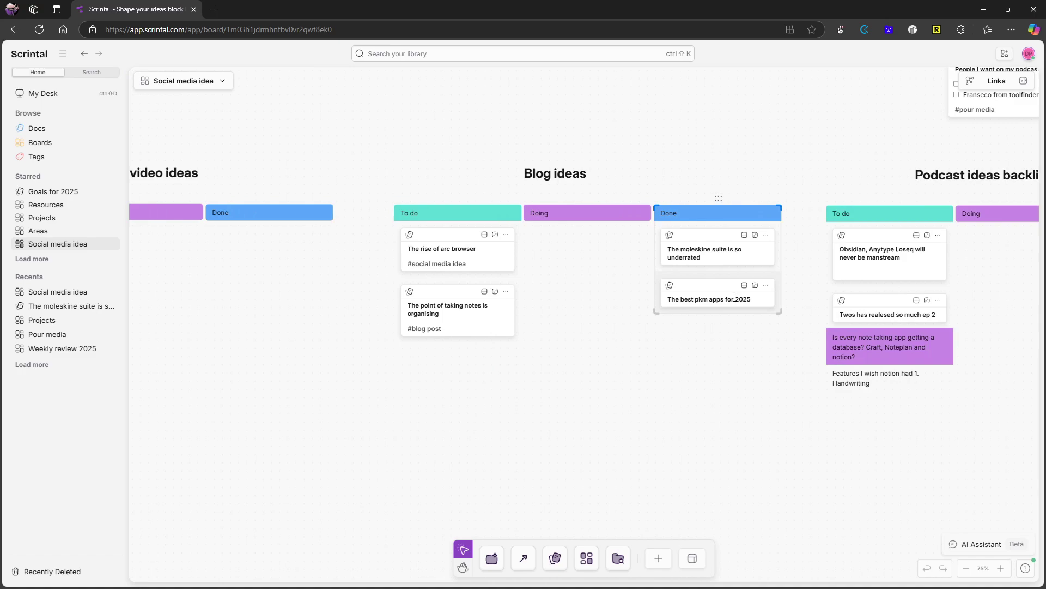
- Preview the card 'The best pkm apps for 2025' and close it again
{"action": "left_click", "coordinate": [755, 285]}
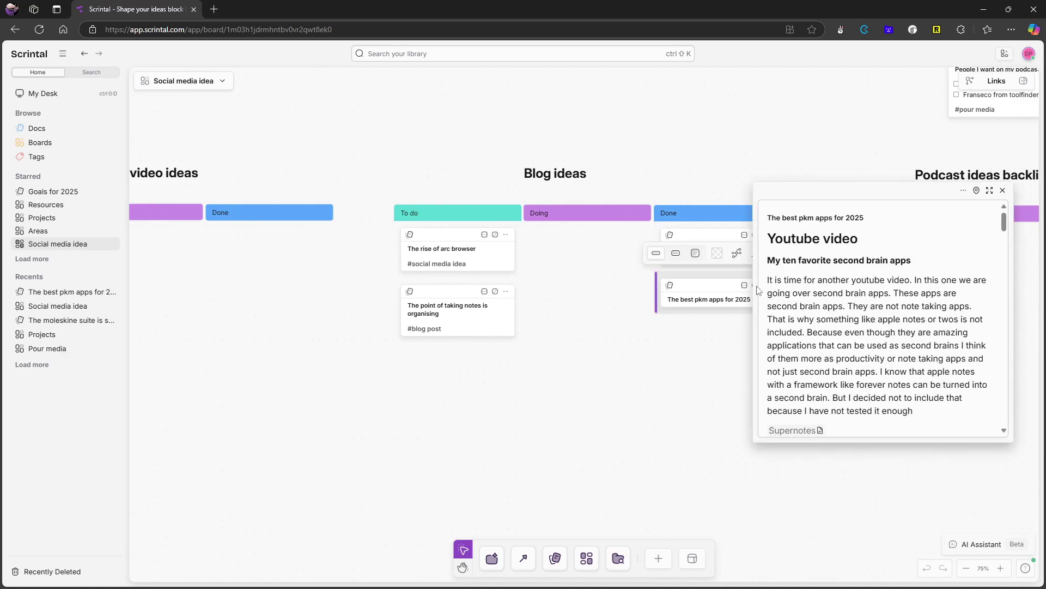
{"action": "scroll", "coordinate": [883, 361], "scroll_direction": "down", "scroll_amount": 3}
{"action": "scroll", "coordinate": [888, 305], "scroll_direction": "up", "scroll_amount": 3}
{"action": "left_click", "coordinate": [1003, 191]}
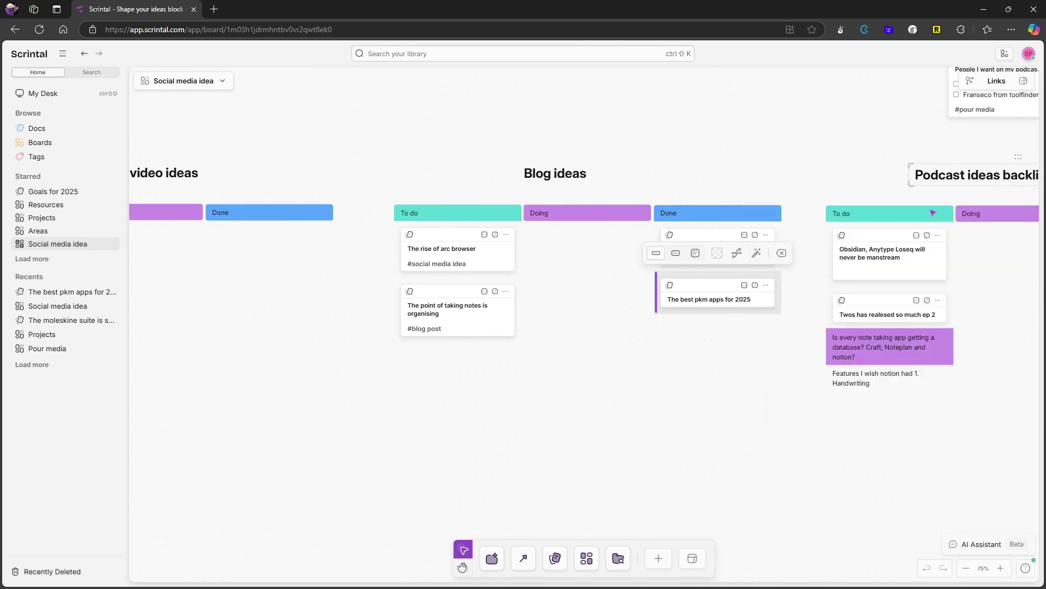
- Add the #archive tag after #blog post on the Moleskine doc and close its preview
{"action": "left_click", "coordinate": [755, 235]}
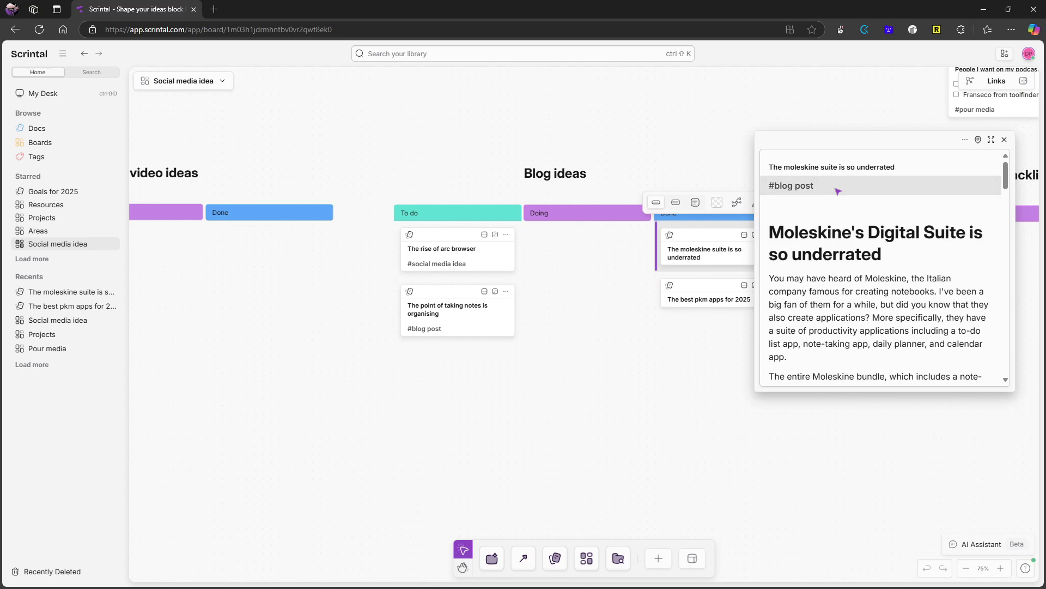
{"action": "left_click", "coordinate": [835, 188]}
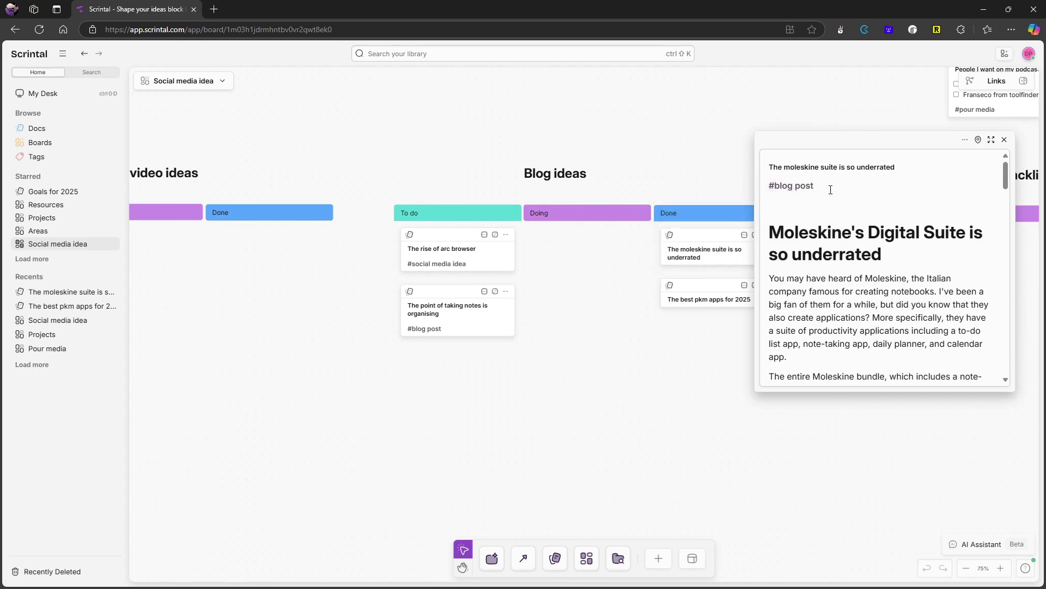
{"action": "type", "text": "#a"}
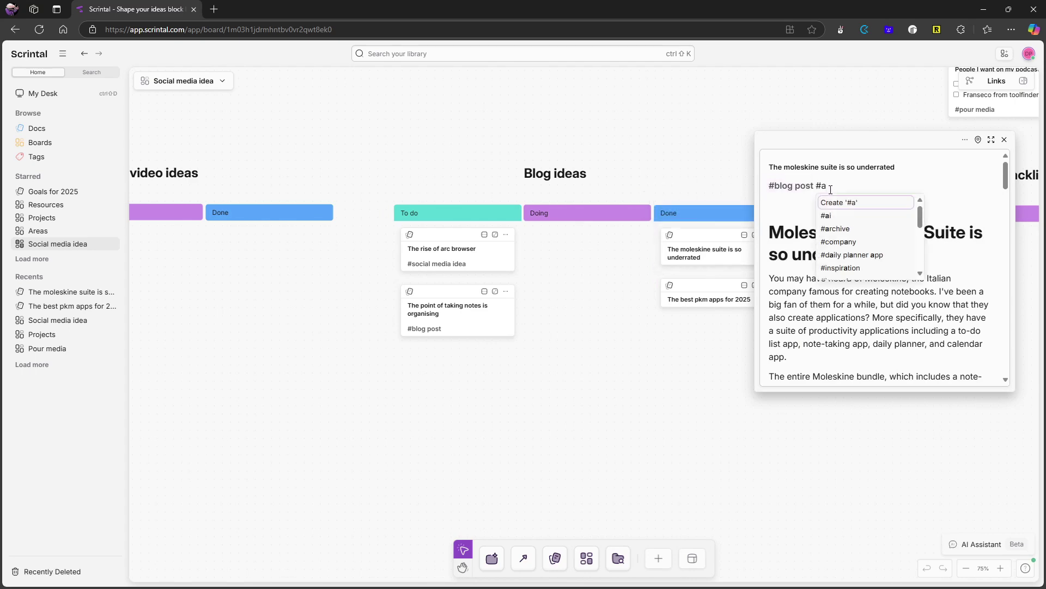
{"action": "left_click", "coordinate": [847, 228]}
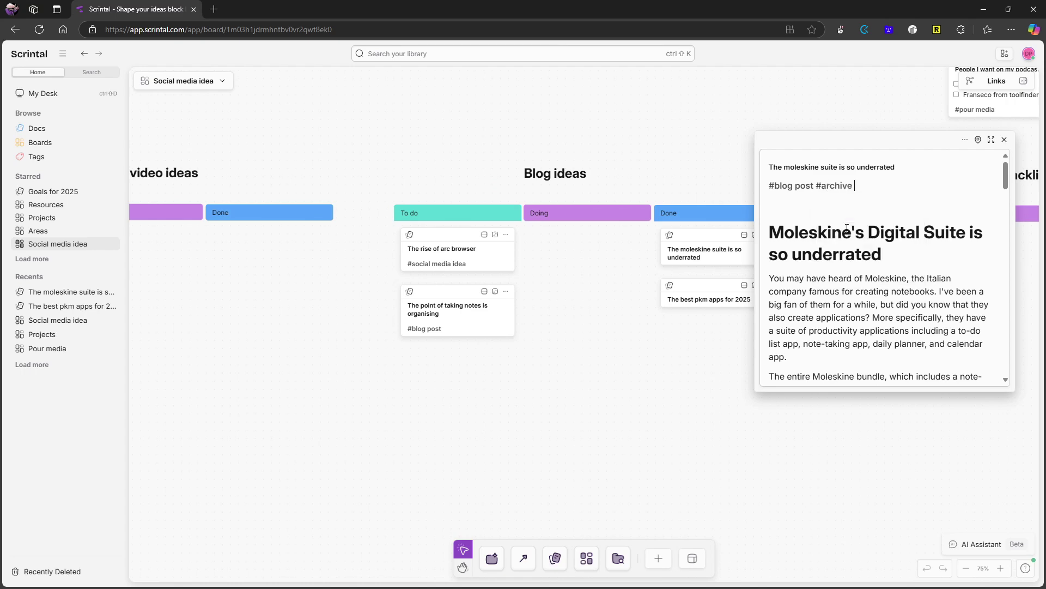
{"action": "left_click", "coordinate": [1005, 139]}
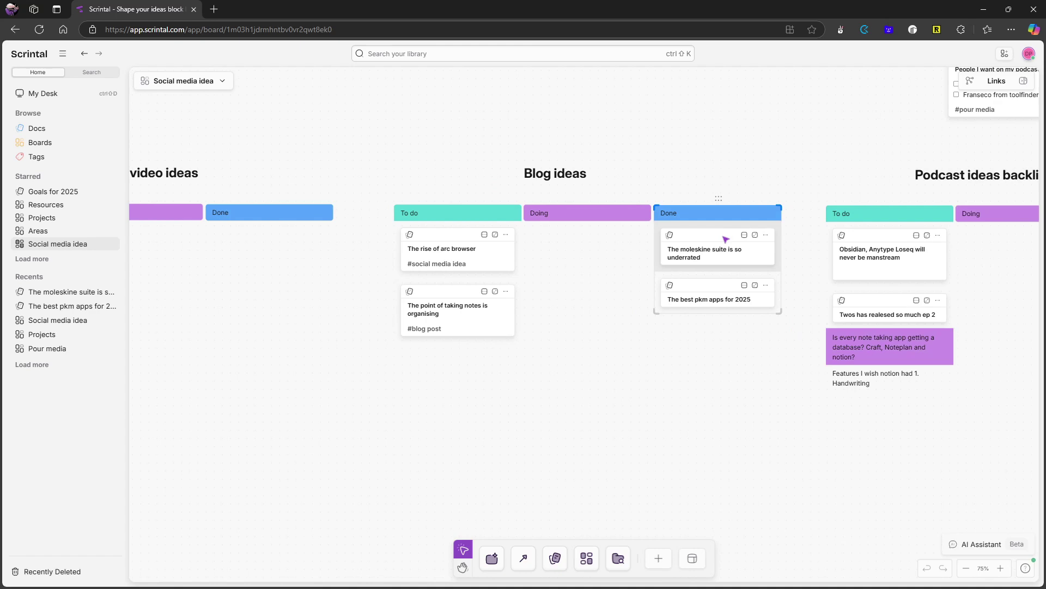
{"action": "left_click", "coordinate": [726, 239]}
- Remove the Moleskine card from the Blog ideas Done column and pan to the Archived board
{"action": "left_click", "coordinate": [781, 202]}
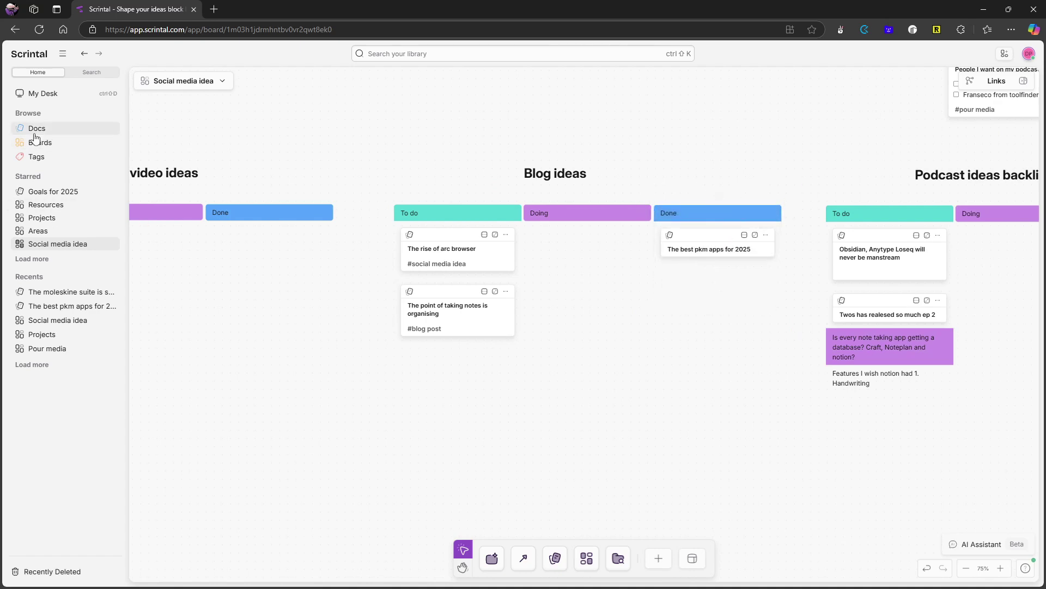
{"action": "left_click", "coordinate": [330, 209]}
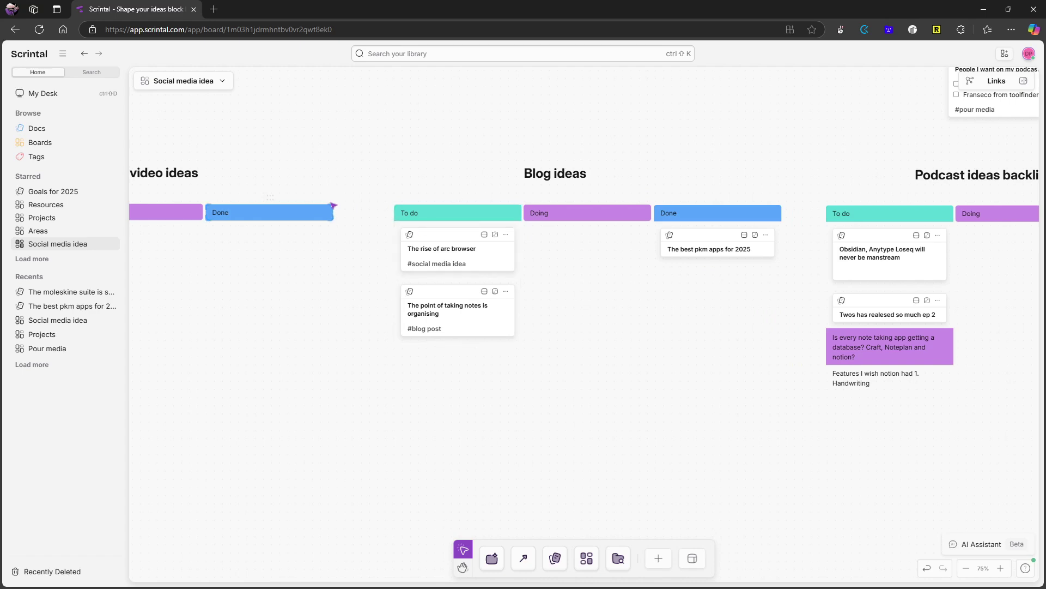
{"action": "scroll", "coordinate": [336, 206], "scroll_direction": "left", "scroll_amount": 5}
{"action": "scroll", "coordinate": [382, 206], "scroll_direction": "up", "scroll_amount": 4}
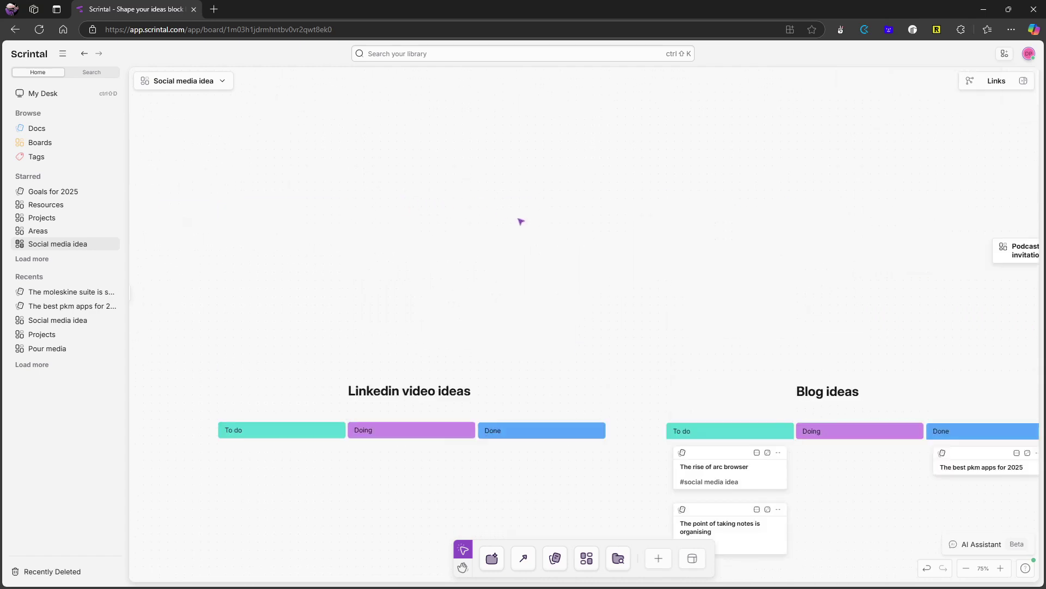
{"action": "scroll", "coordinate": [523, 225], "scroll_direction": "right", "scroll_amount": 6}
{"action": "scroll", "coordinate": [523, 225], "scroll_direction": "left", "scroll_amount": 15}
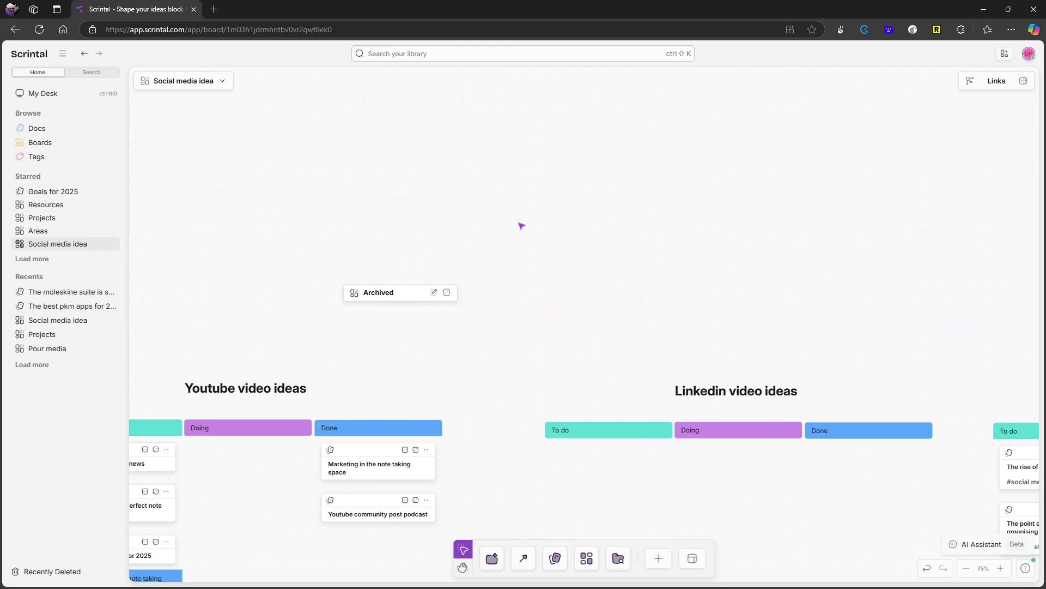
- Open the Archived board and zoom out to show its Blog posts and Youtube videos columns
{"action": "left_click", "coordinate": [477, 297]}
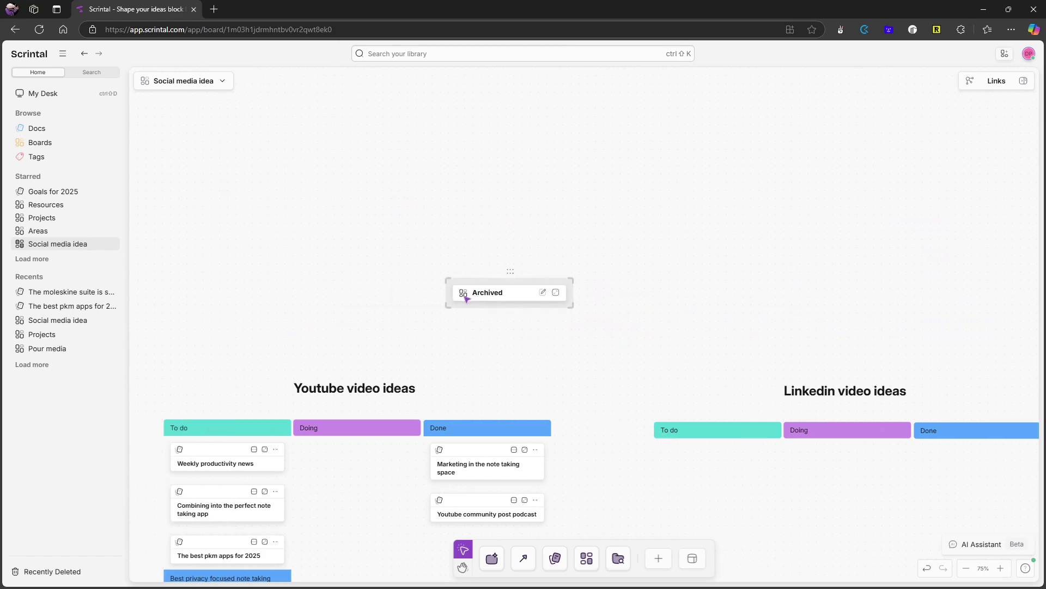
{"action": "double_click", "coordinate": [467, 298]}
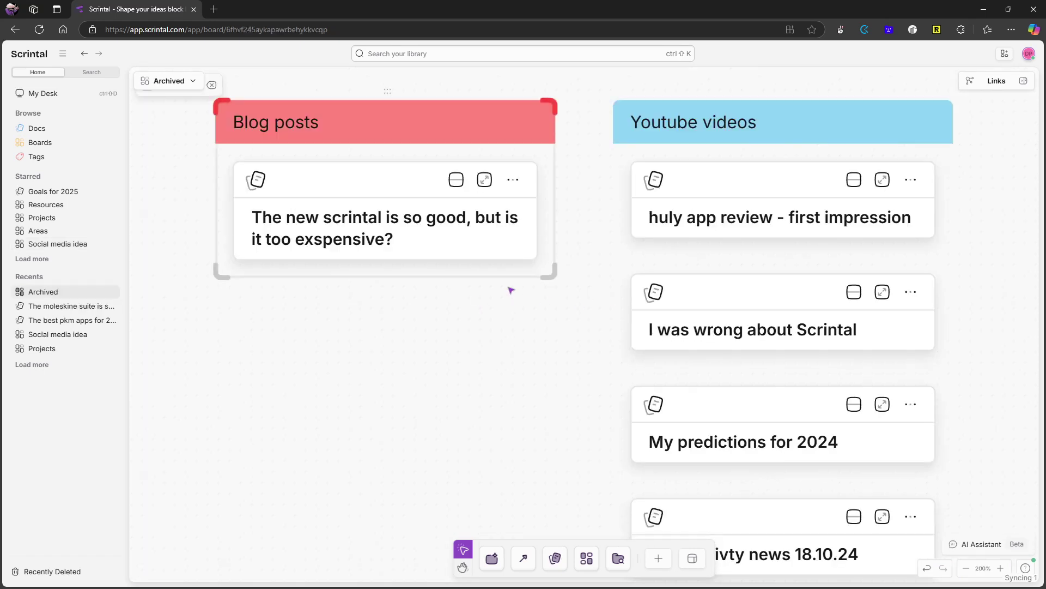
{"action": "scroll", "coordinate": [524, 300], "scroll_direction": "down", "scroll_amount": 3}
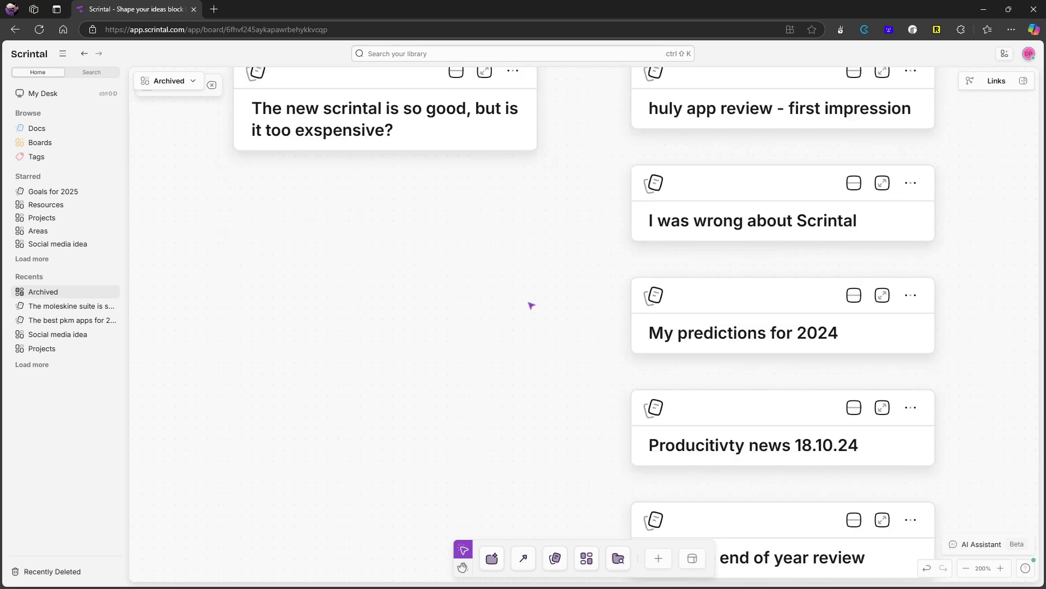
{"action": "key", "text": "shift+1"}
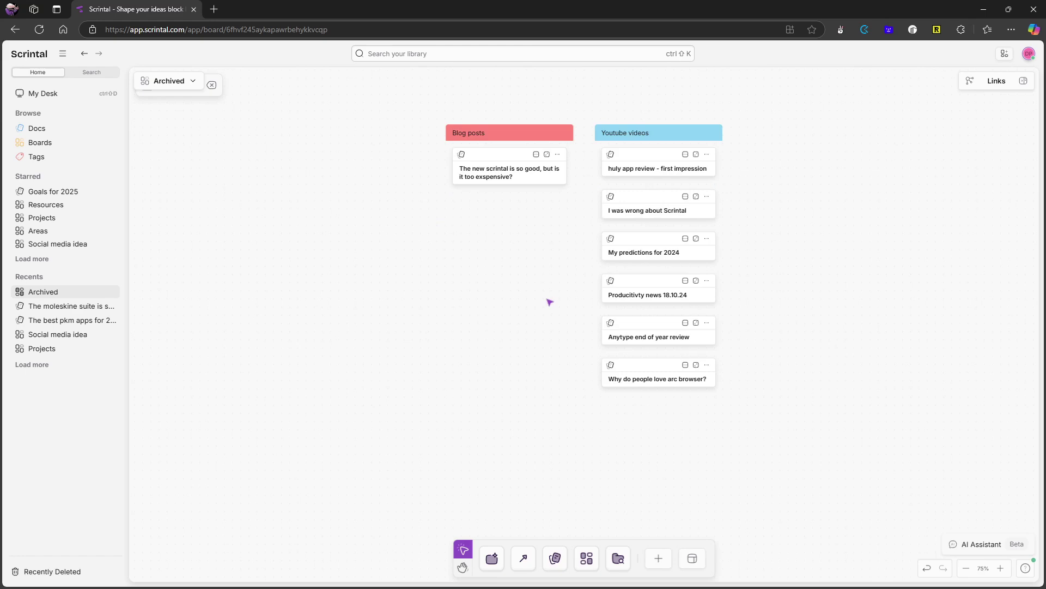
{"action": "scroll", "coordinate": [412, 288], "scroll_direction": "up", "scroll_amount": 1}
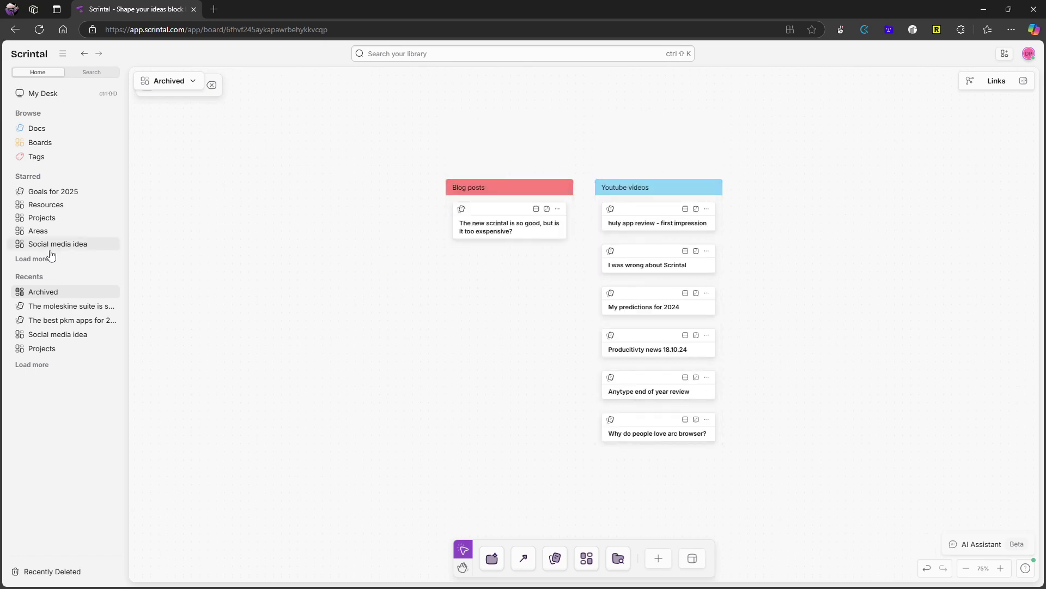
- Return via Resources to the Social media idea board and view the whole Youtube To do list
{"action": "left_click", "coordinate": [42, 210]}
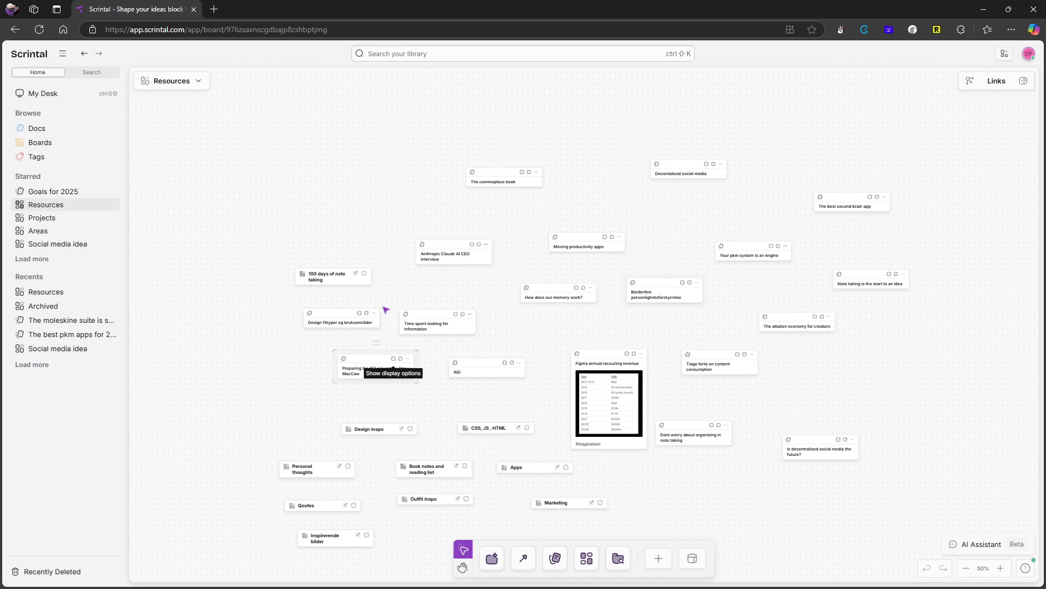
{"action": "left_click", "coordinate": [52, 249]}
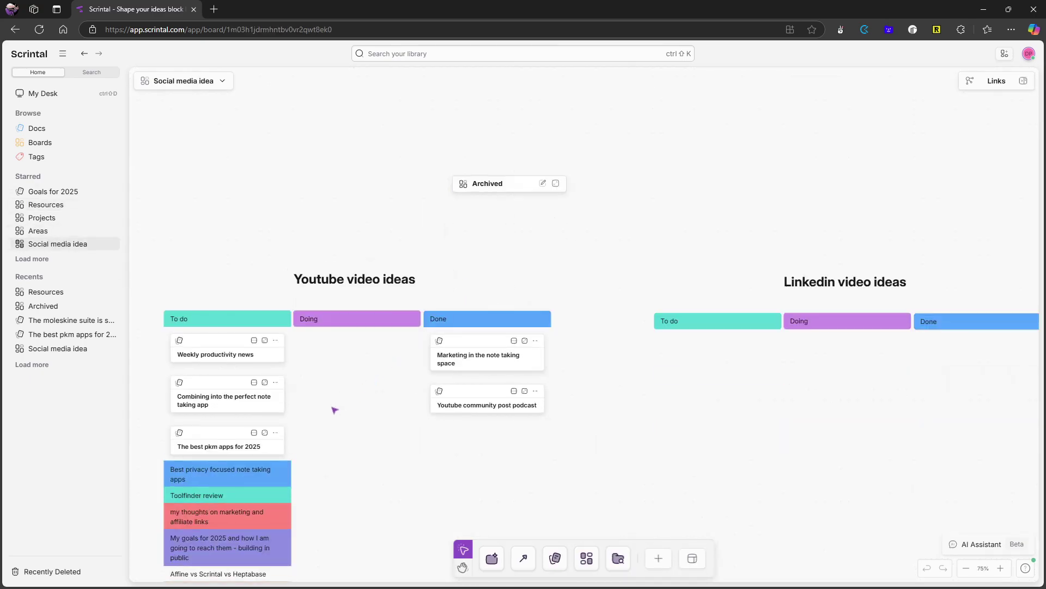
{"action": "scroll", "coordinate": [334, 409], "scroll_direction": "down", "scroll_amount": 3}
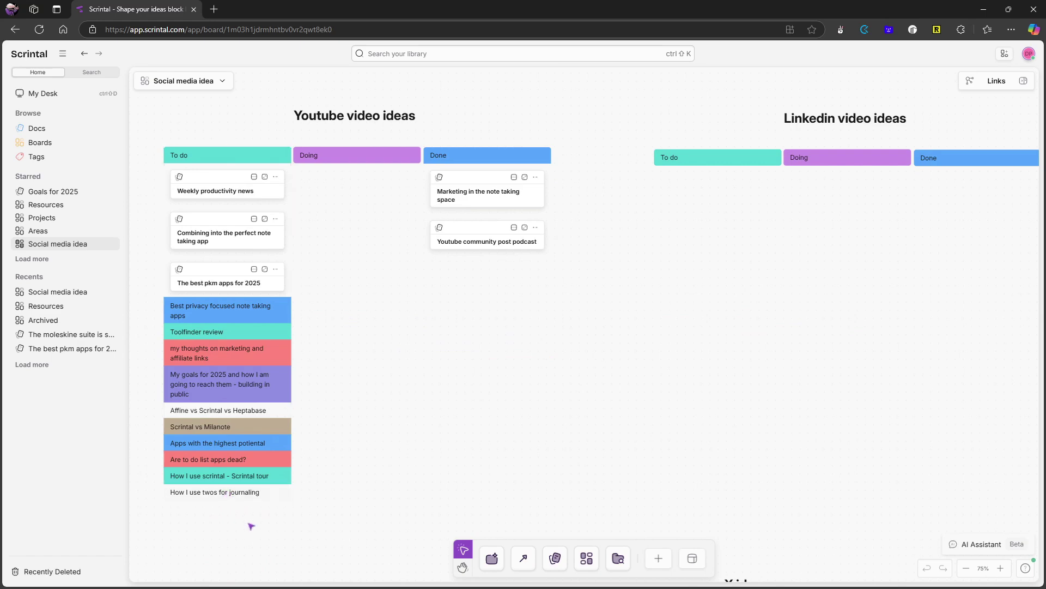
{"action": "left_click", "coordinate": [236, 499]}
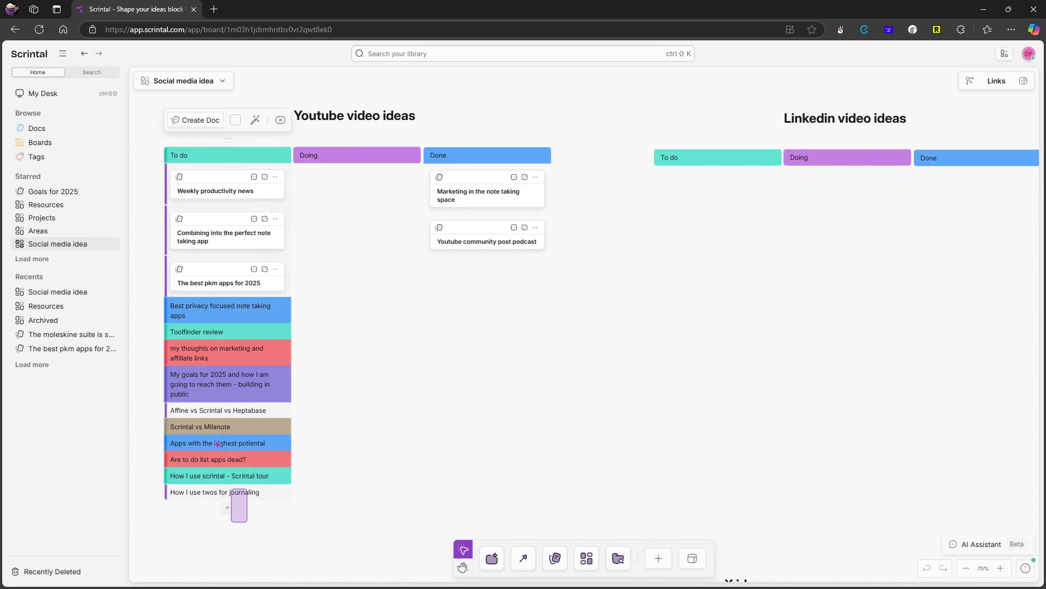
{"action": "left_click", "coordinate": [261, 493]}
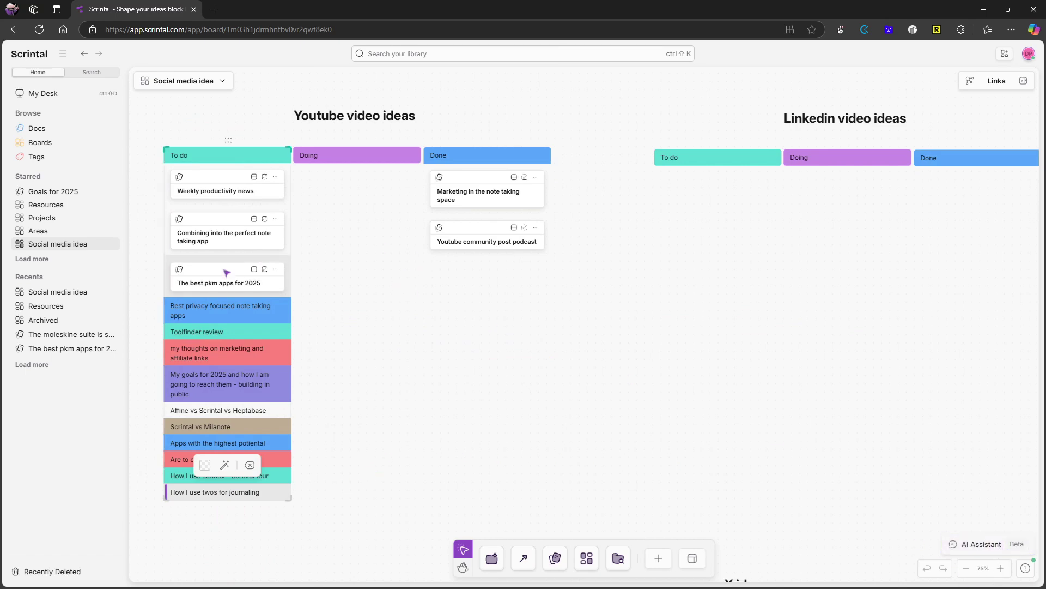
{"action": "left_click", "coordinate": [505, 339]}
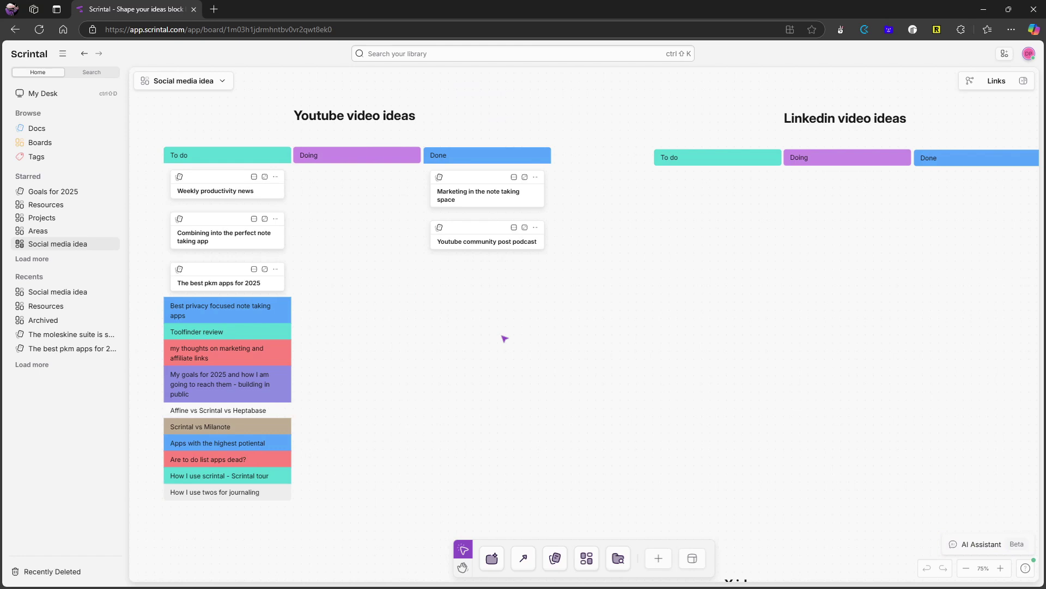
- Open the AI Assistant (Beta) panel showing prompts like 'Summarize the attached text'
{"action": "left_click", "coordinate": [968, 549]}
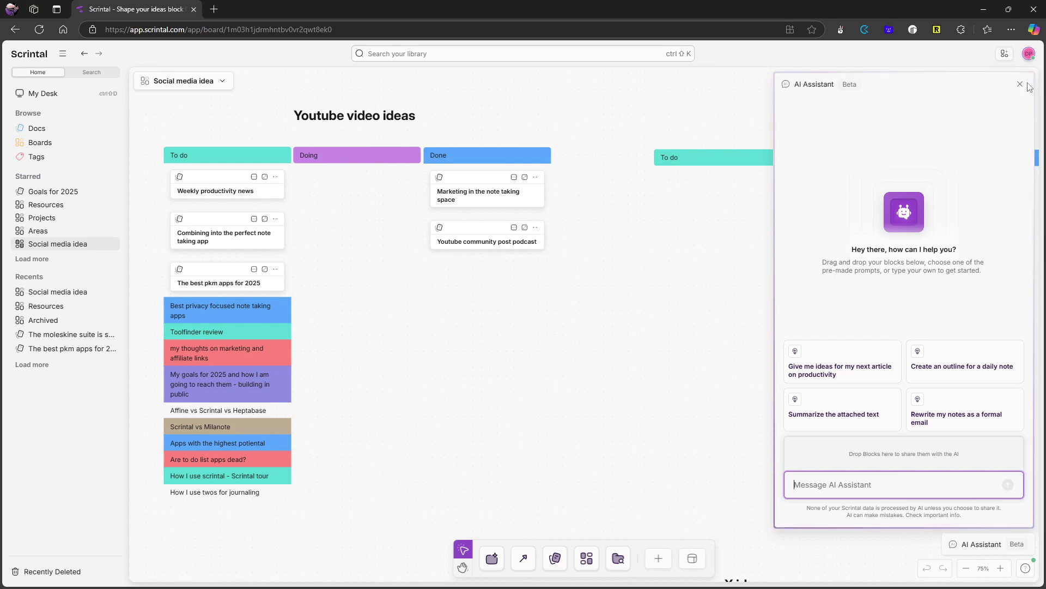
- Close the AI Assistant panel, then open and dismiss the Add from Library search
{"action": "left_click", "coordinate": [1021, 84]}
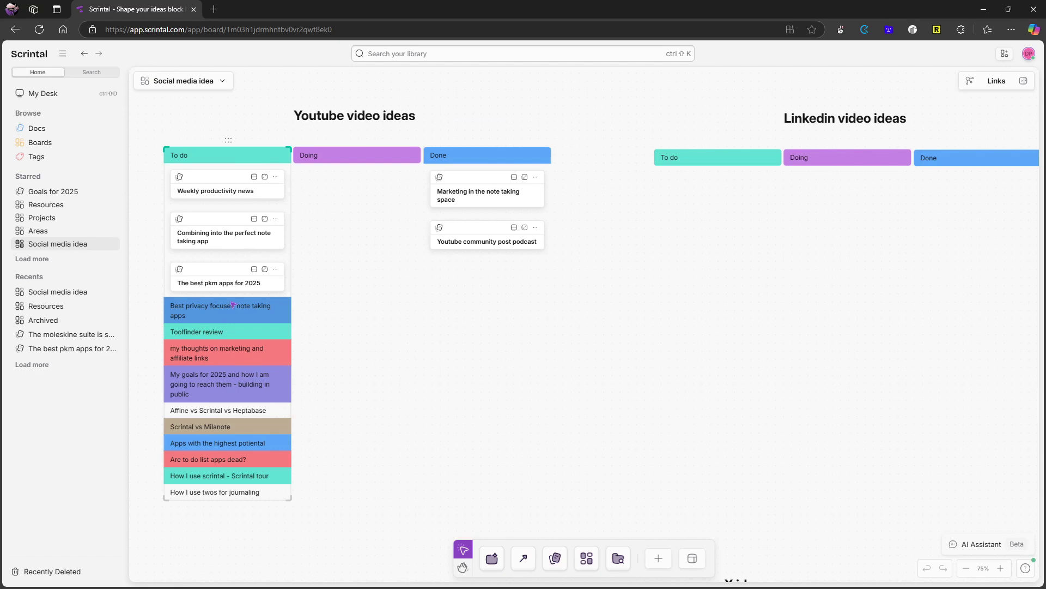
{"action": "left_click", "coordinate": [624, 562]}
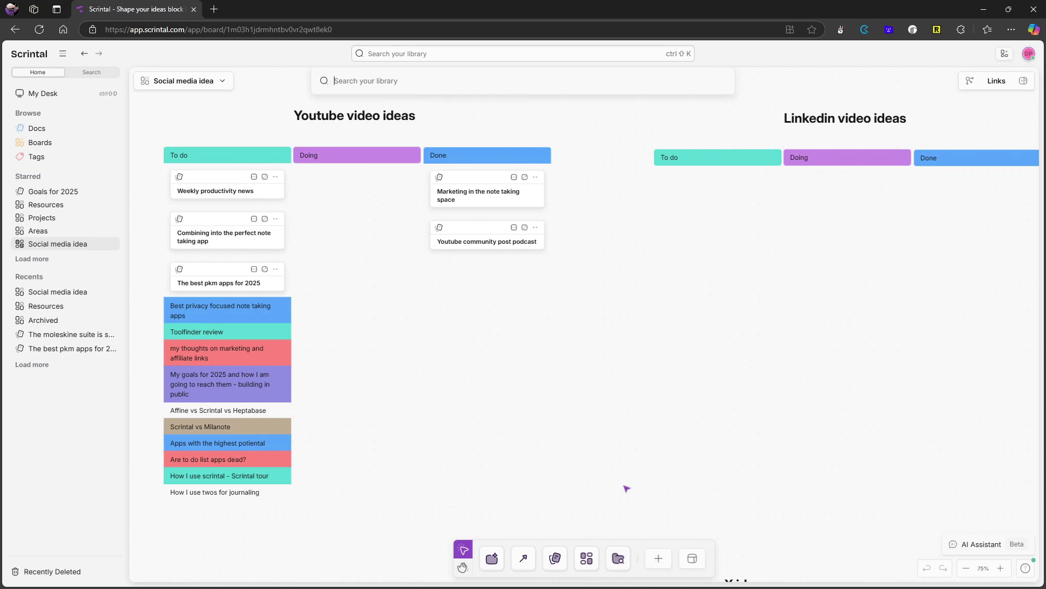
{"action": "left_click", "coordinate": [546, 474]}
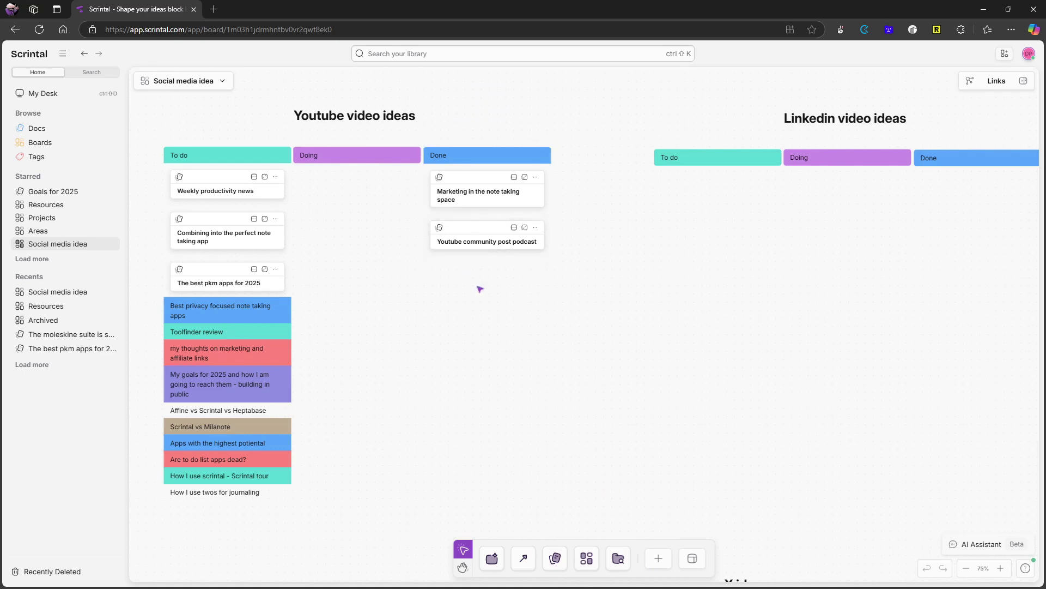